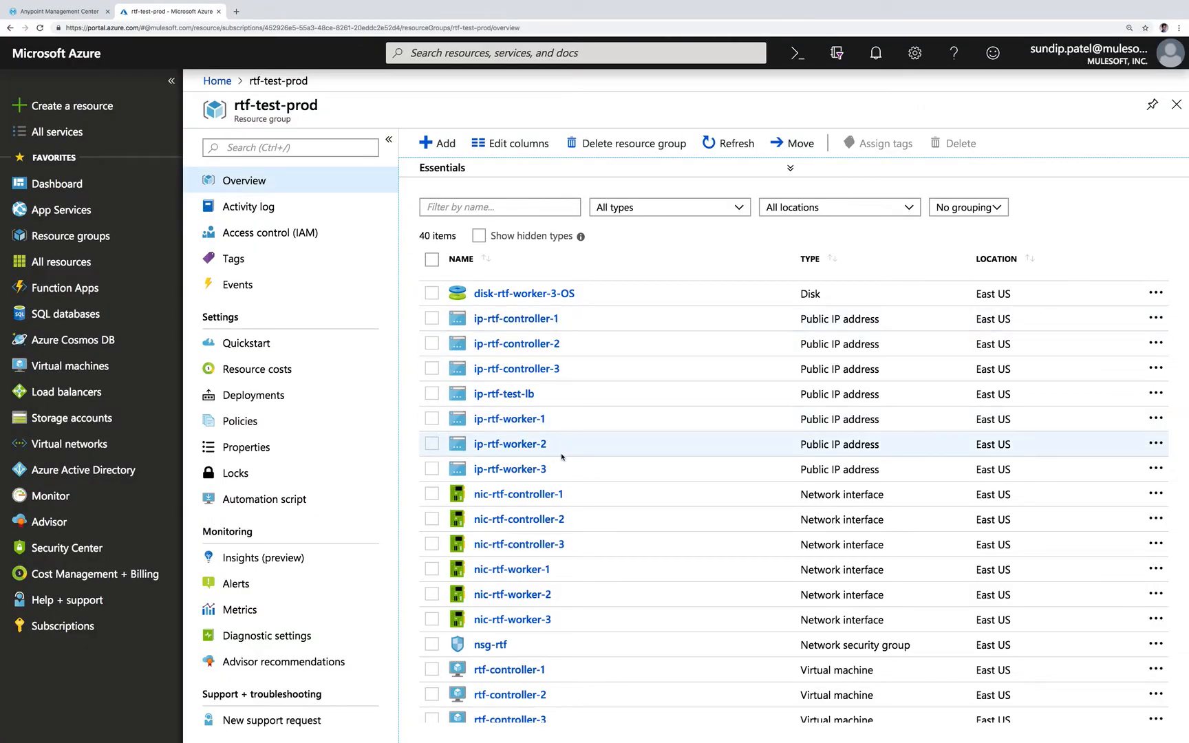
Look through the rtf-test-prod resources in Azure, then switch to Anypoint Runtime Manager and open the staging-azure-rtf fabric
scroll(562, 457, down, 3)
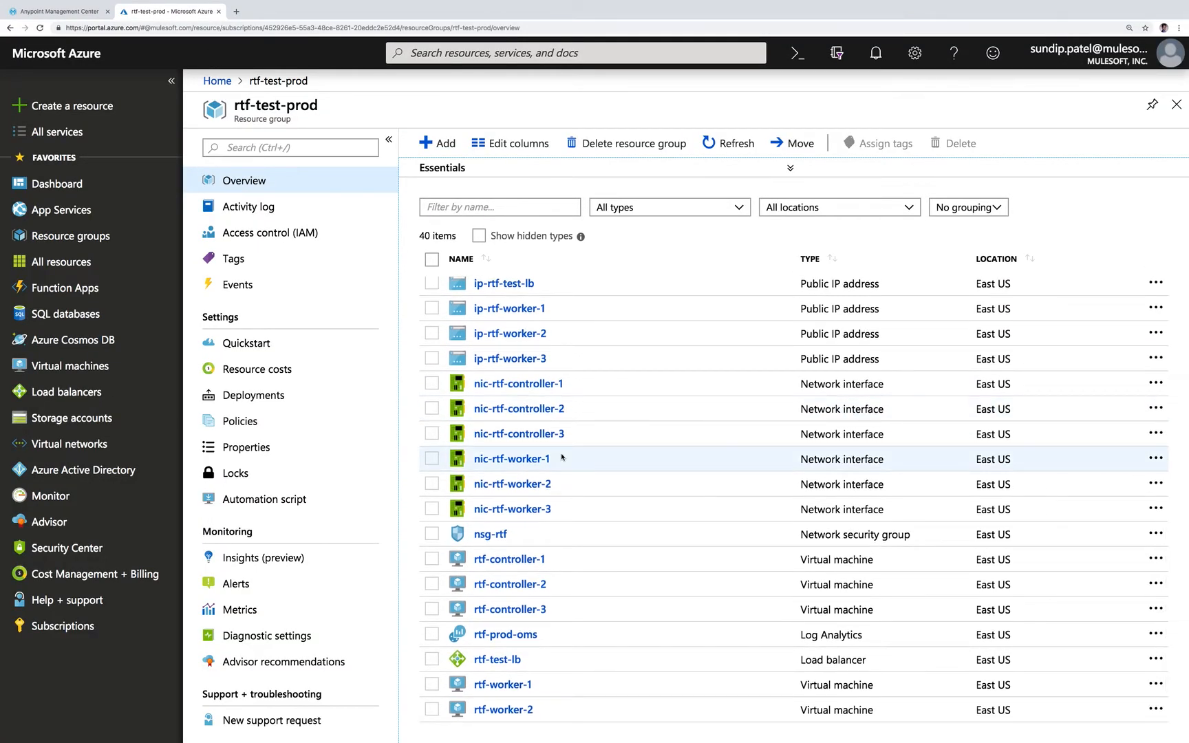
scroll(562, 456, down, 2)
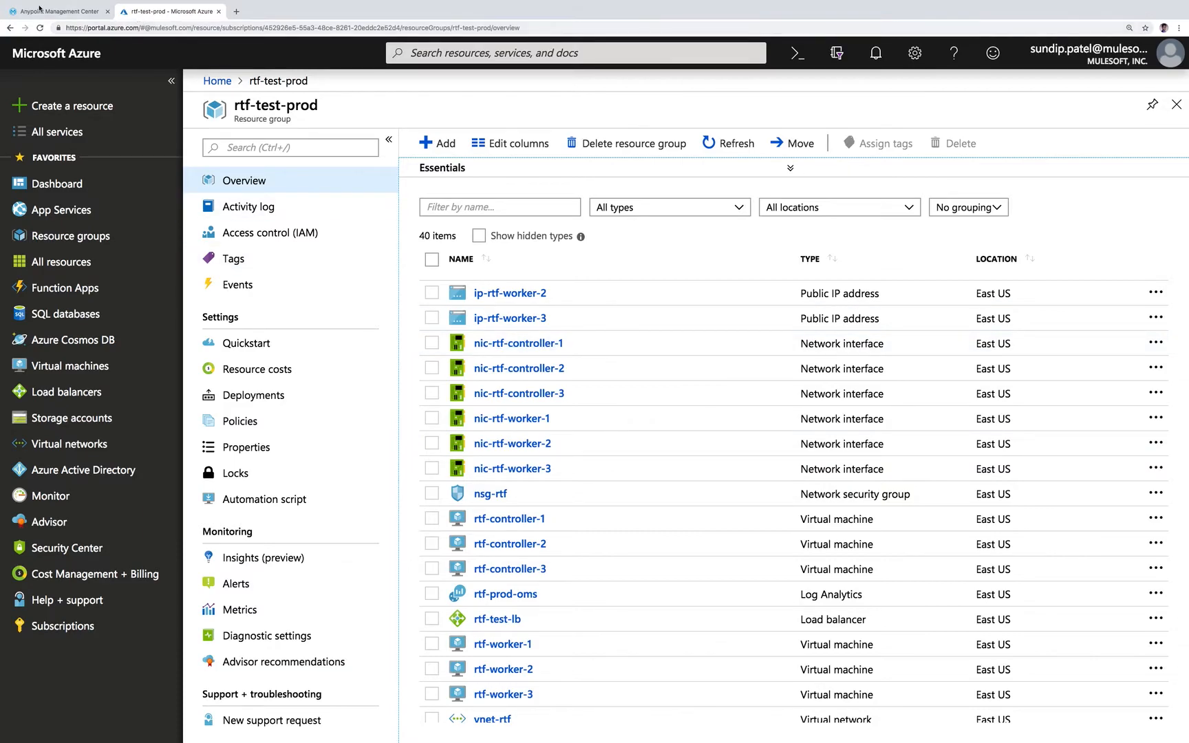
click(39, 10)
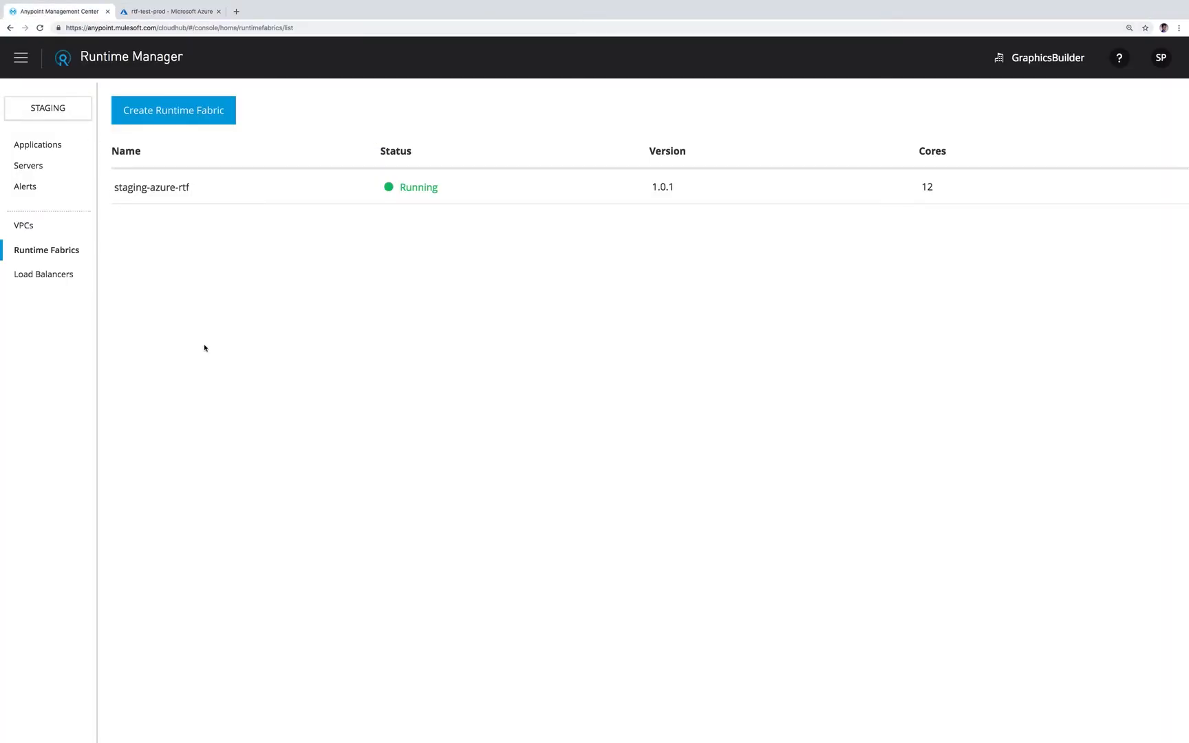
click(177, 189)
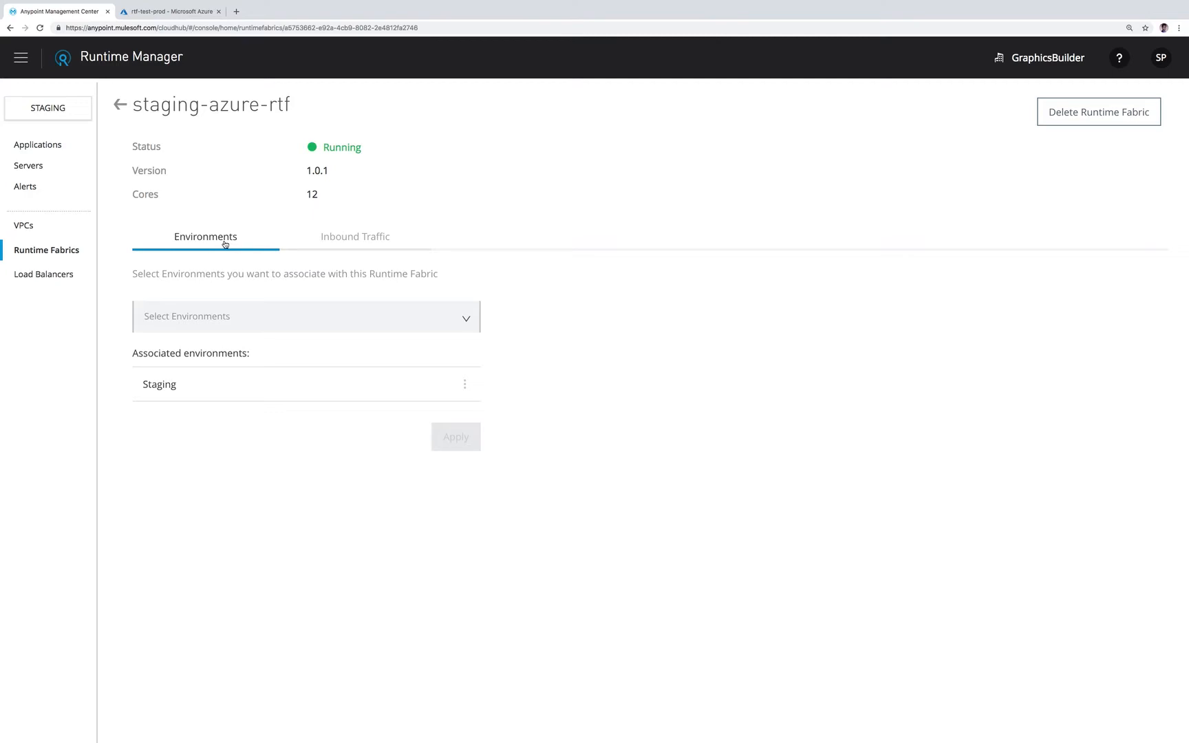
Examine the environments selectable for staging-azure-rtf and its inbound traffic configuration
click(239, 326)
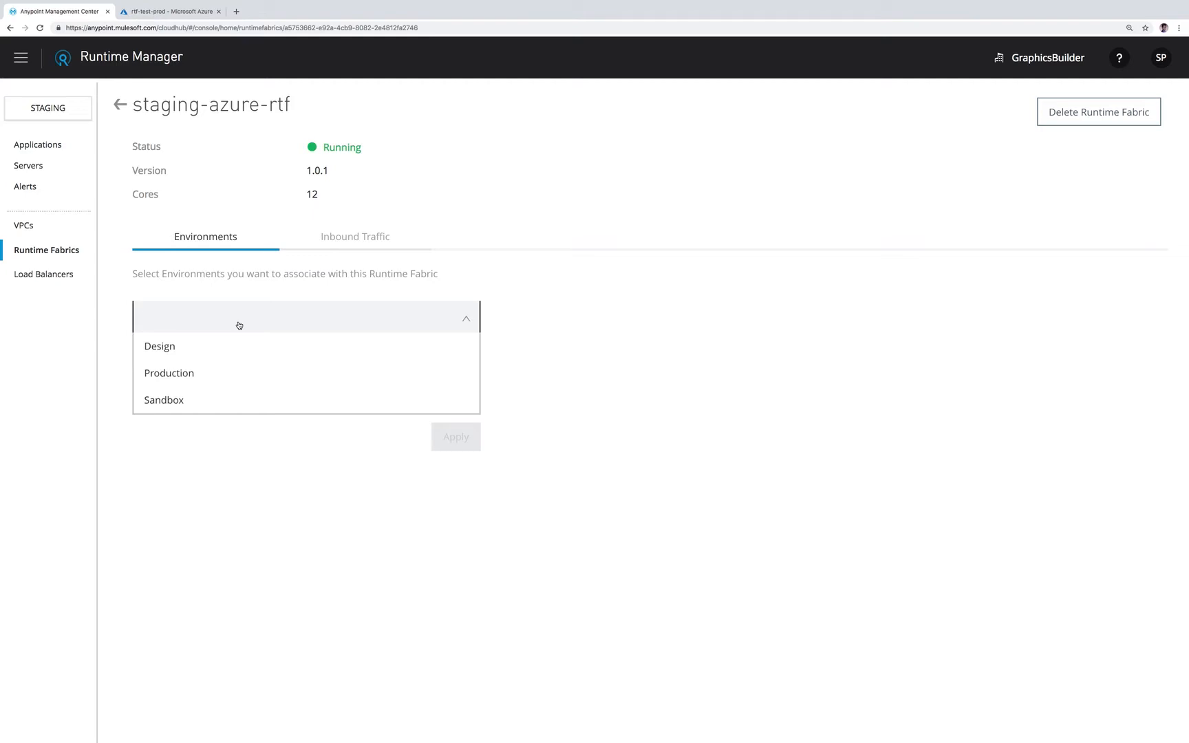
click(542, 352)
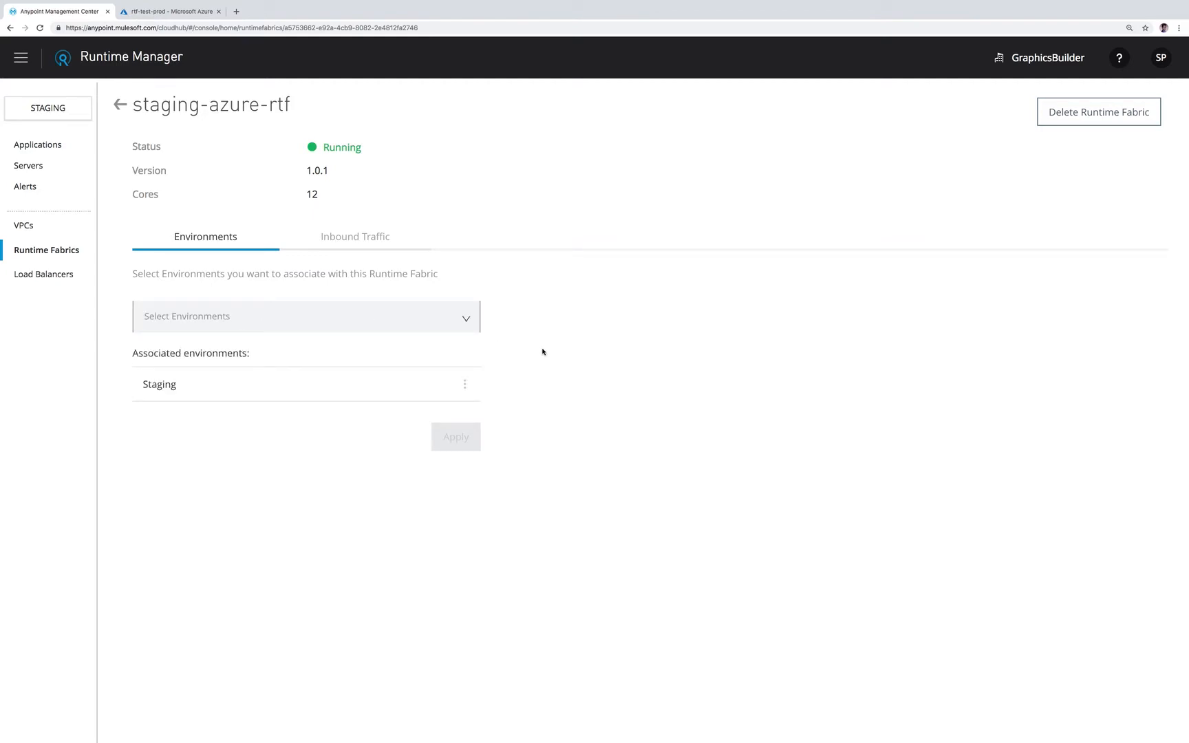
click(322, 237)
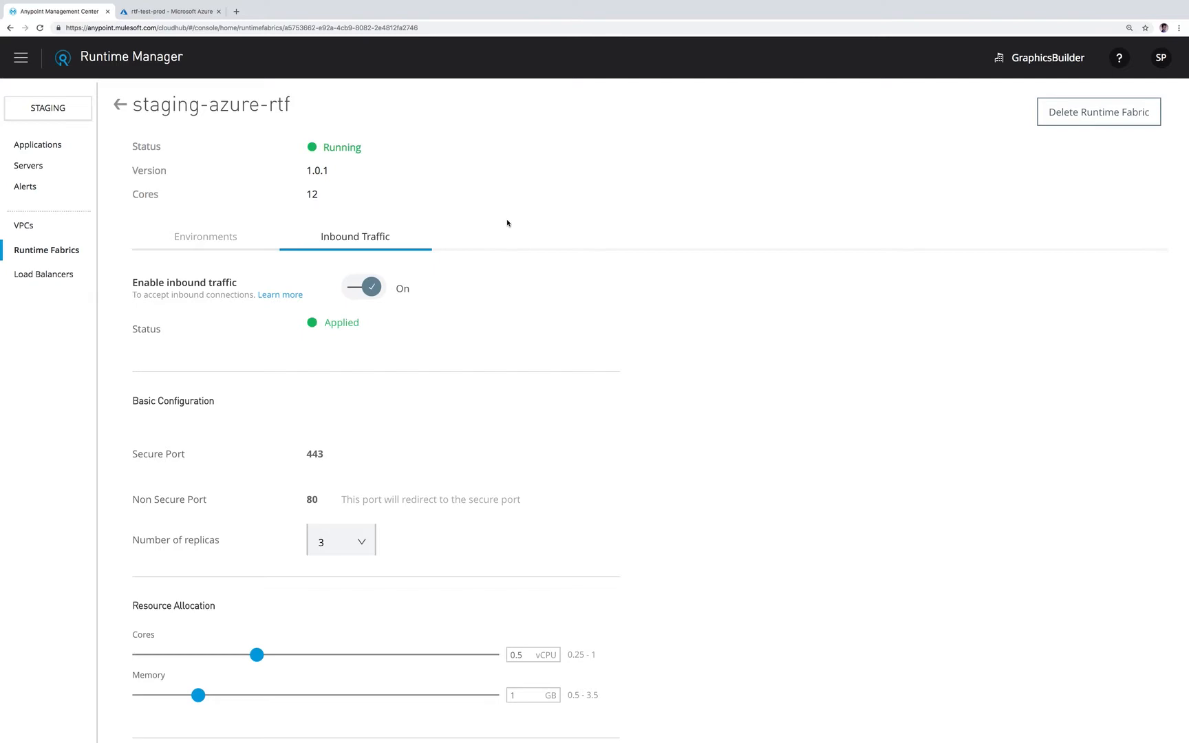
scroll(520, 260, down, 2)
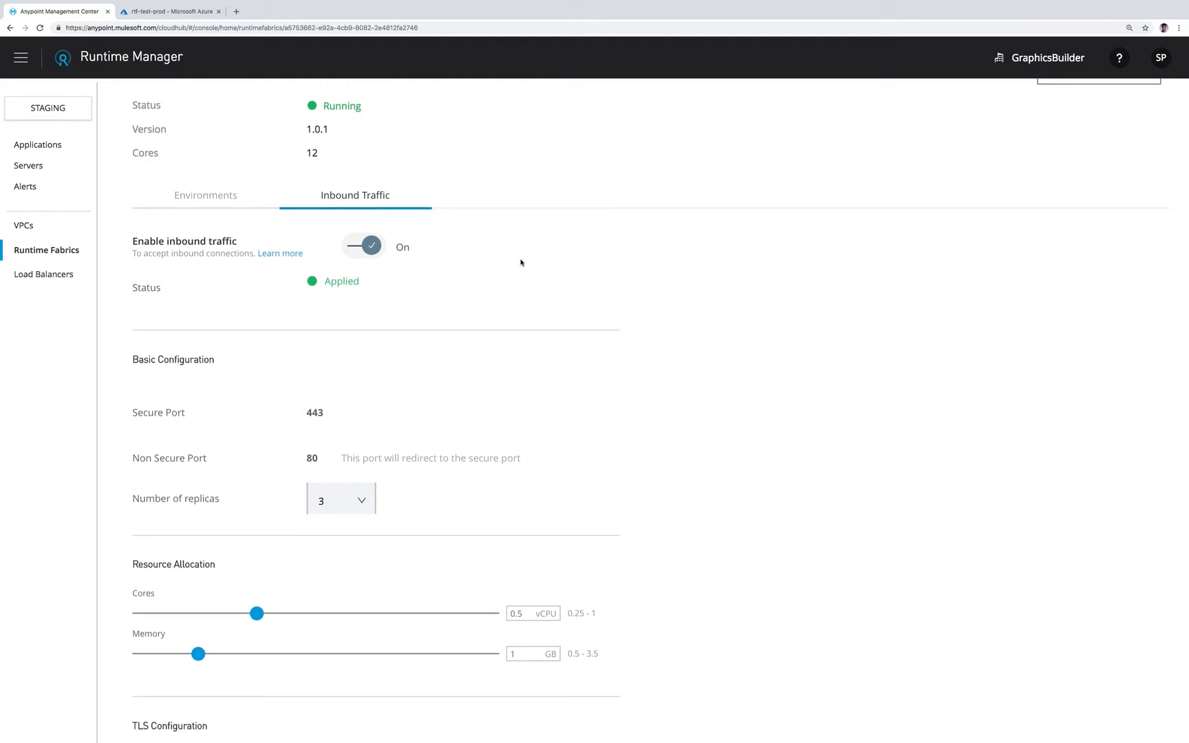
scroll(521, 262, down, 1)
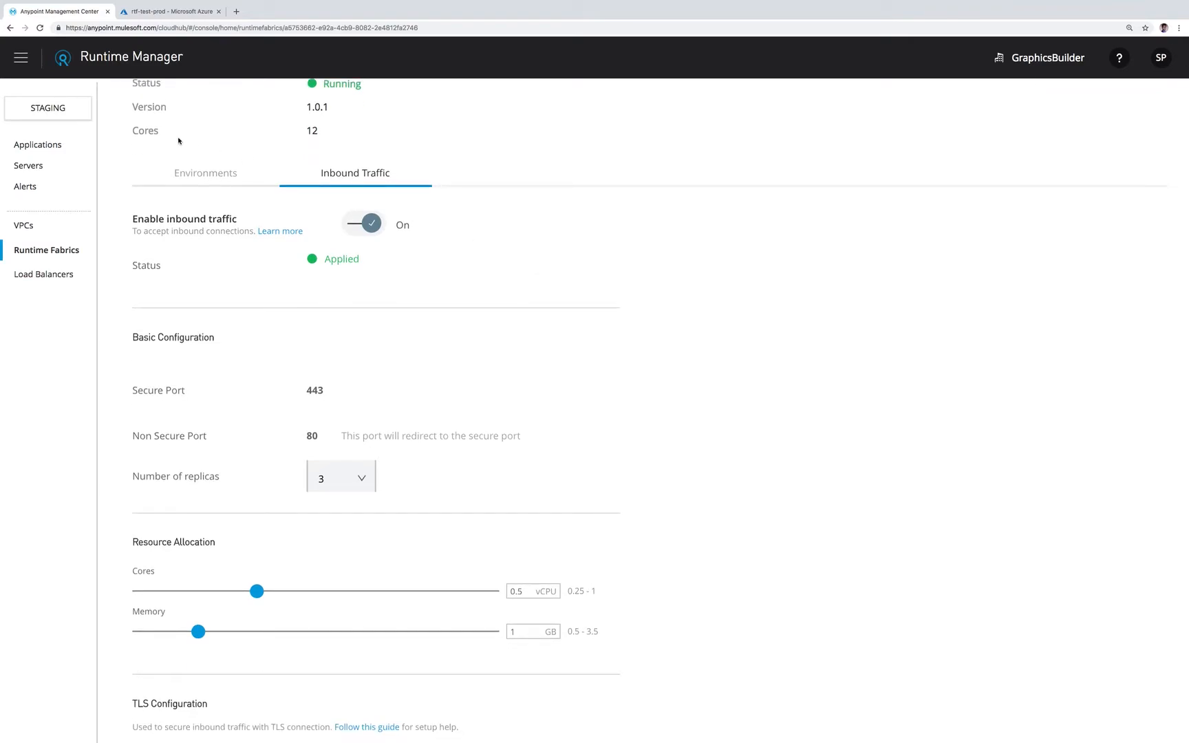
Open the applications list and view the failover-test application's details
click(54, 146)
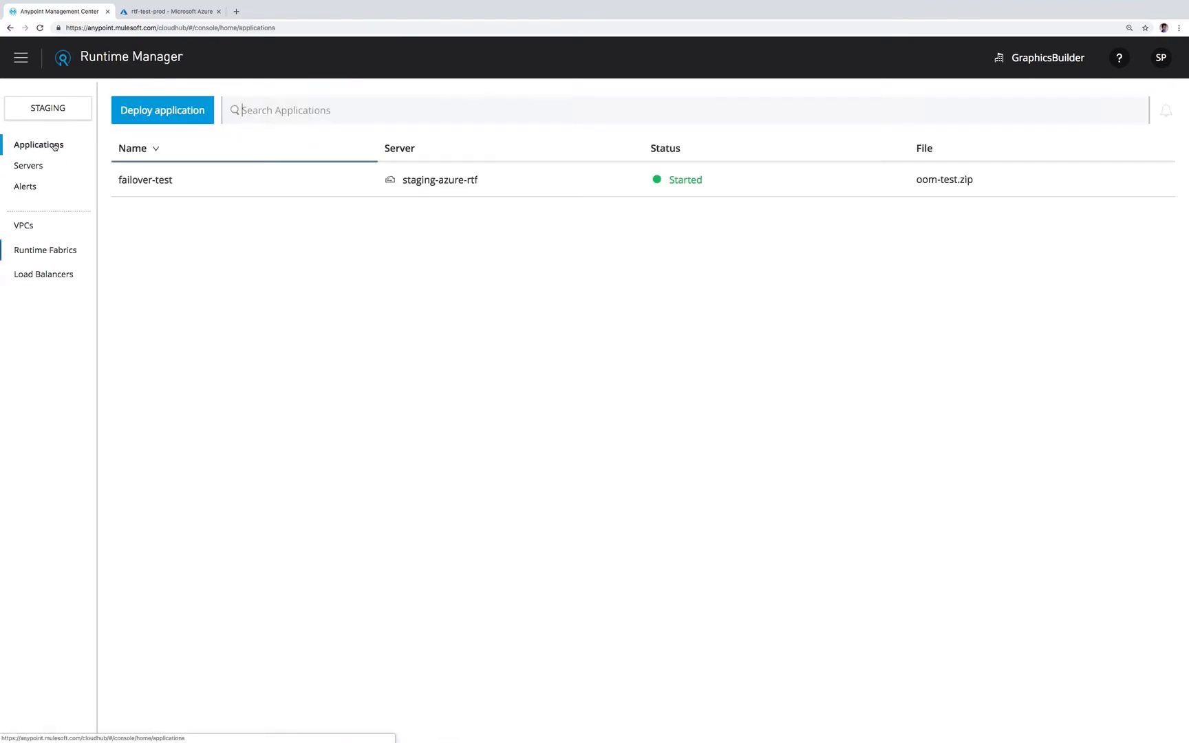
click(262, 190)
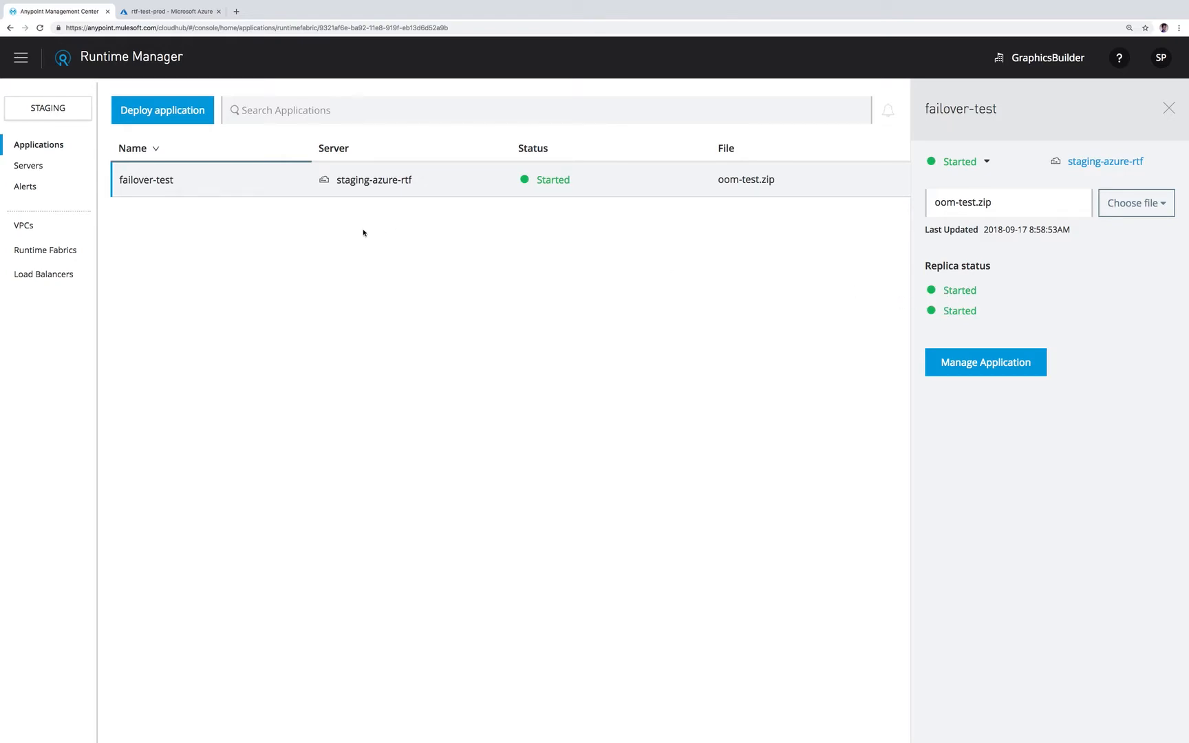
Start a new application deployment named proxy-test with staging-azure-rtf as its deployment target
click(151, 122)
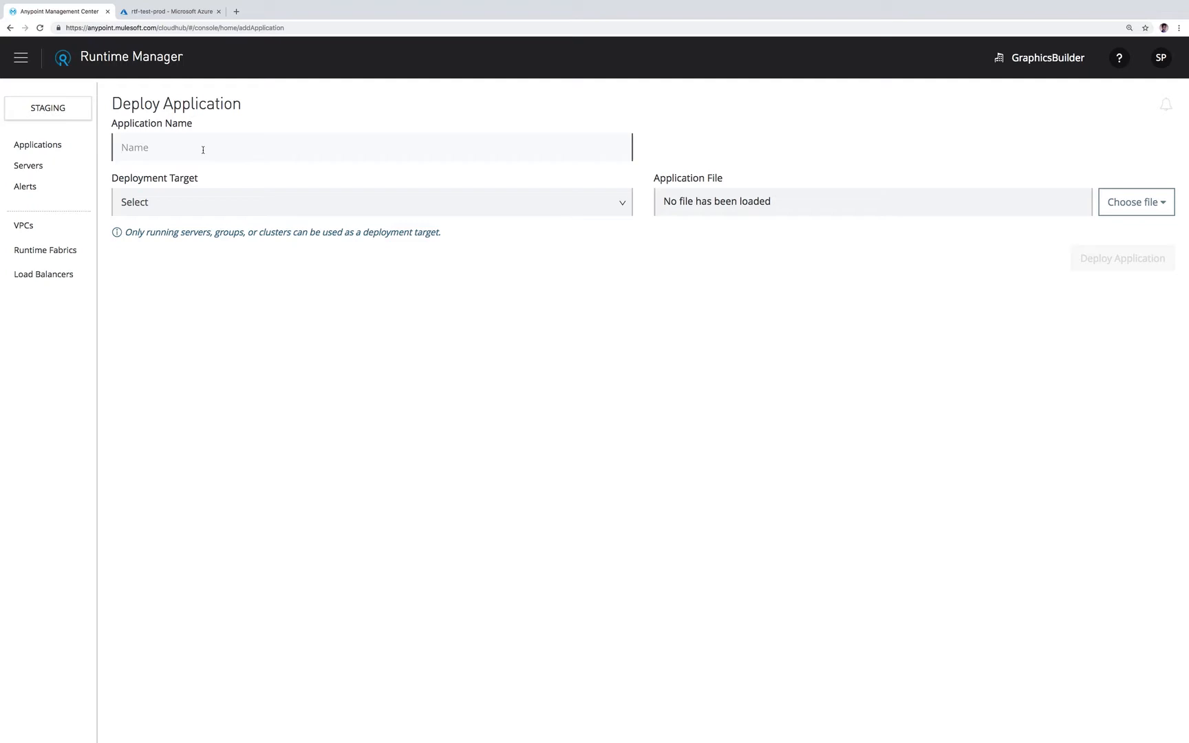
text(proxy-test)
click(282, 204)
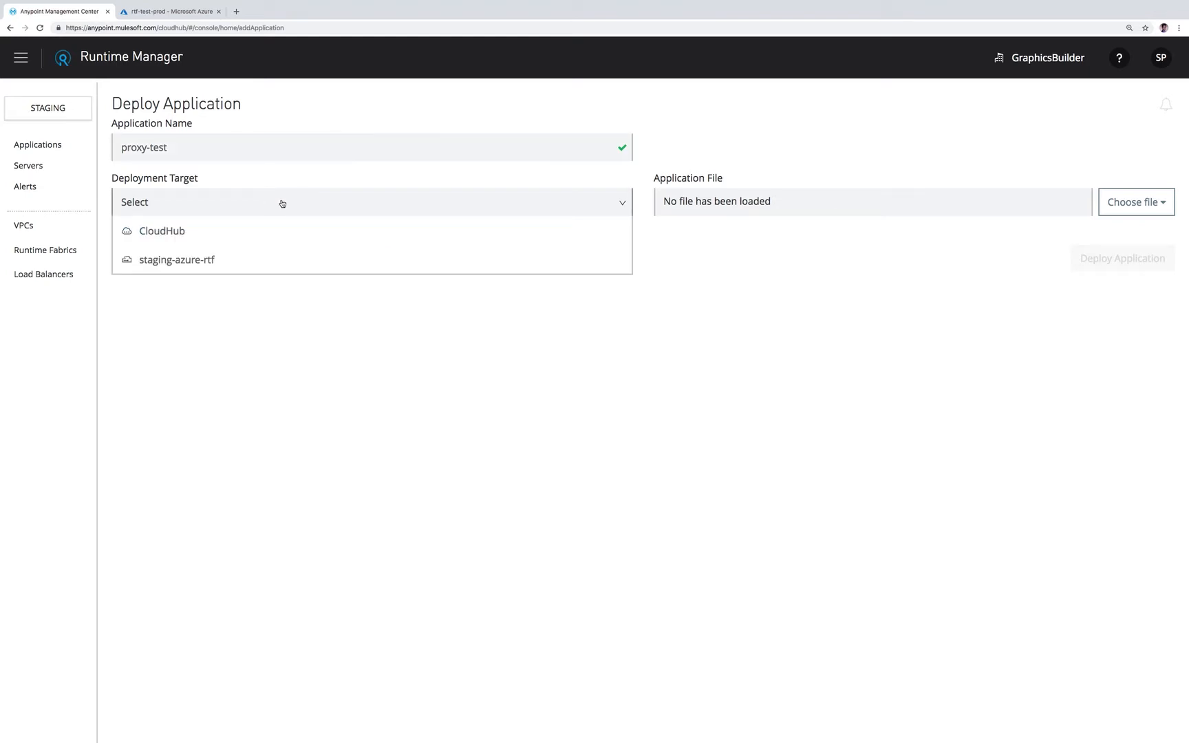
click(250, 264)
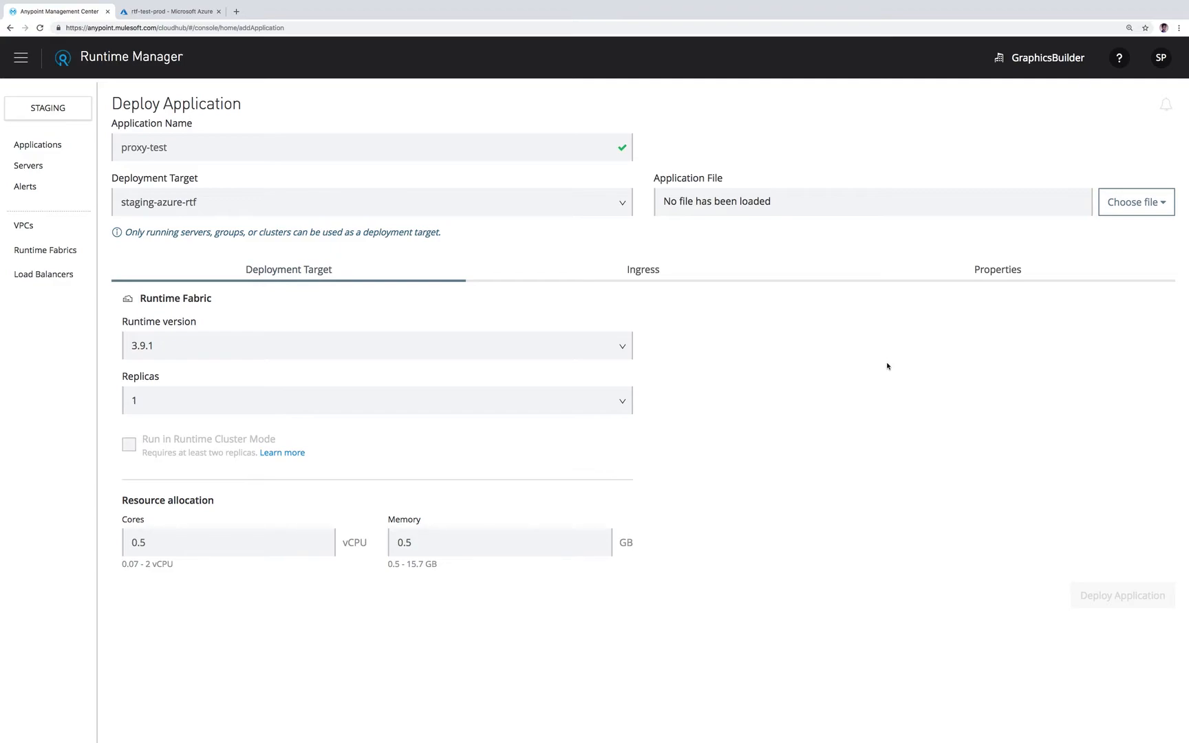
Set the deployment's runtime version to 3.8.7 and its replicas to 2
click(426, 352)
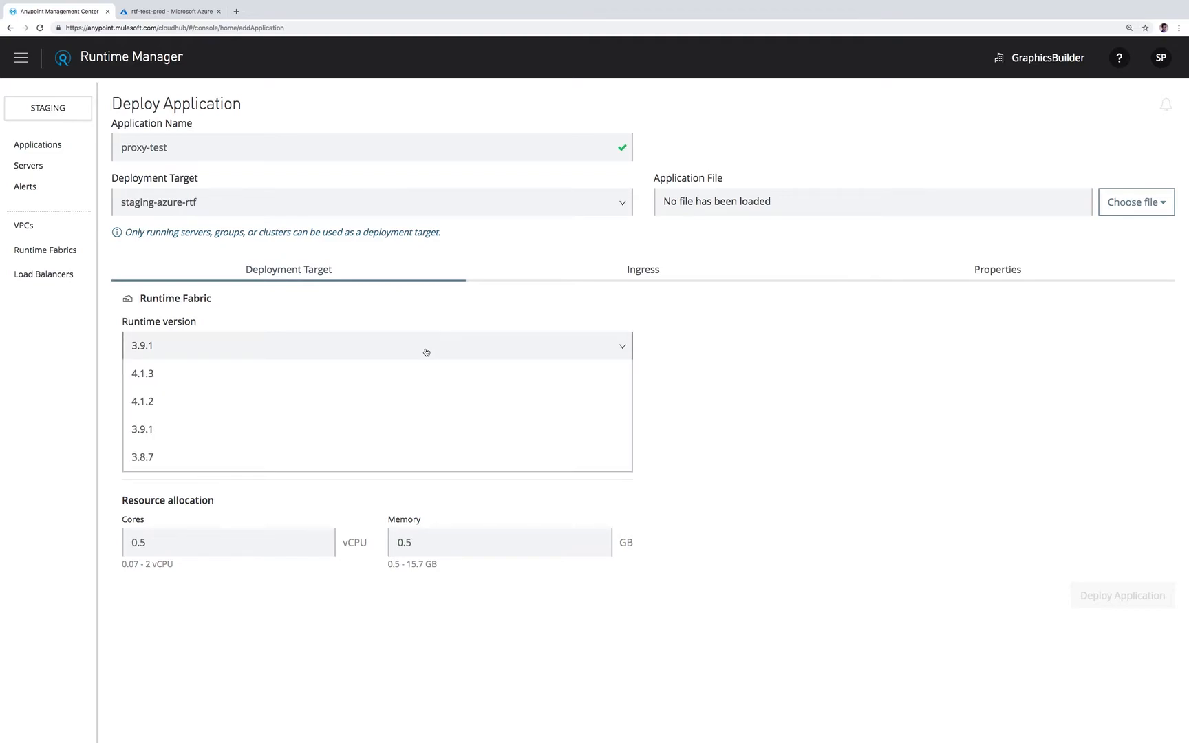
click(358, 458)
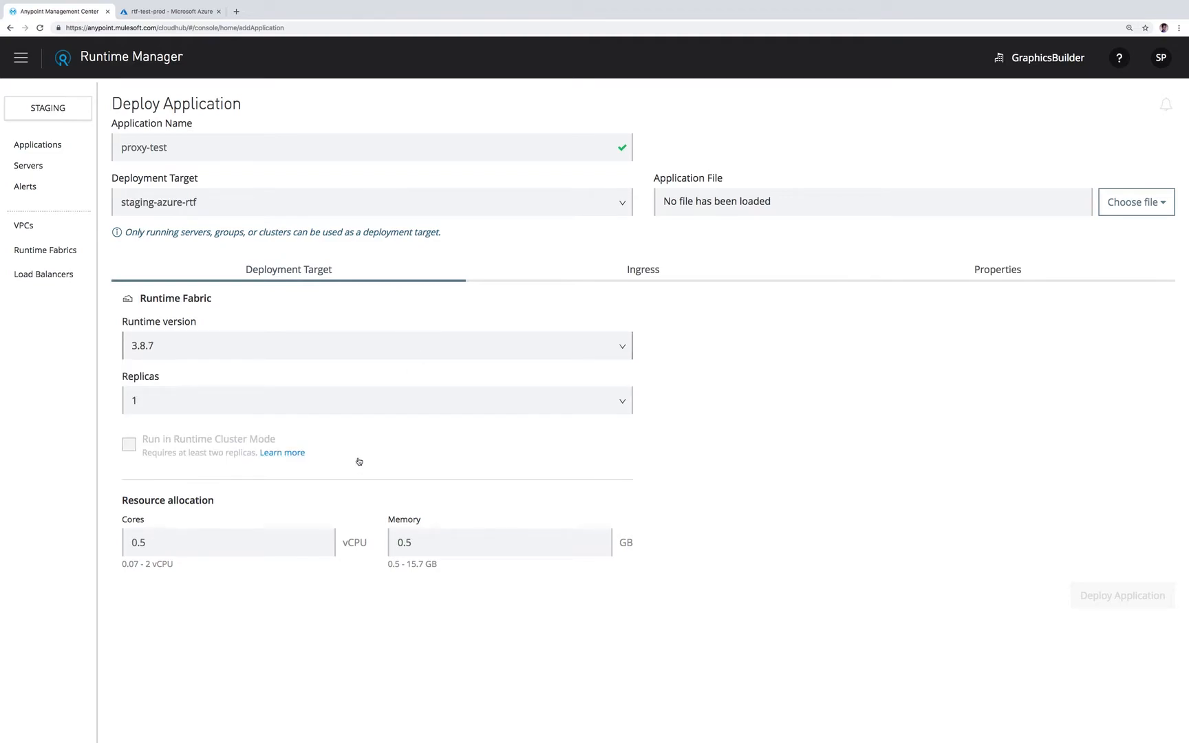
click(355, 408)
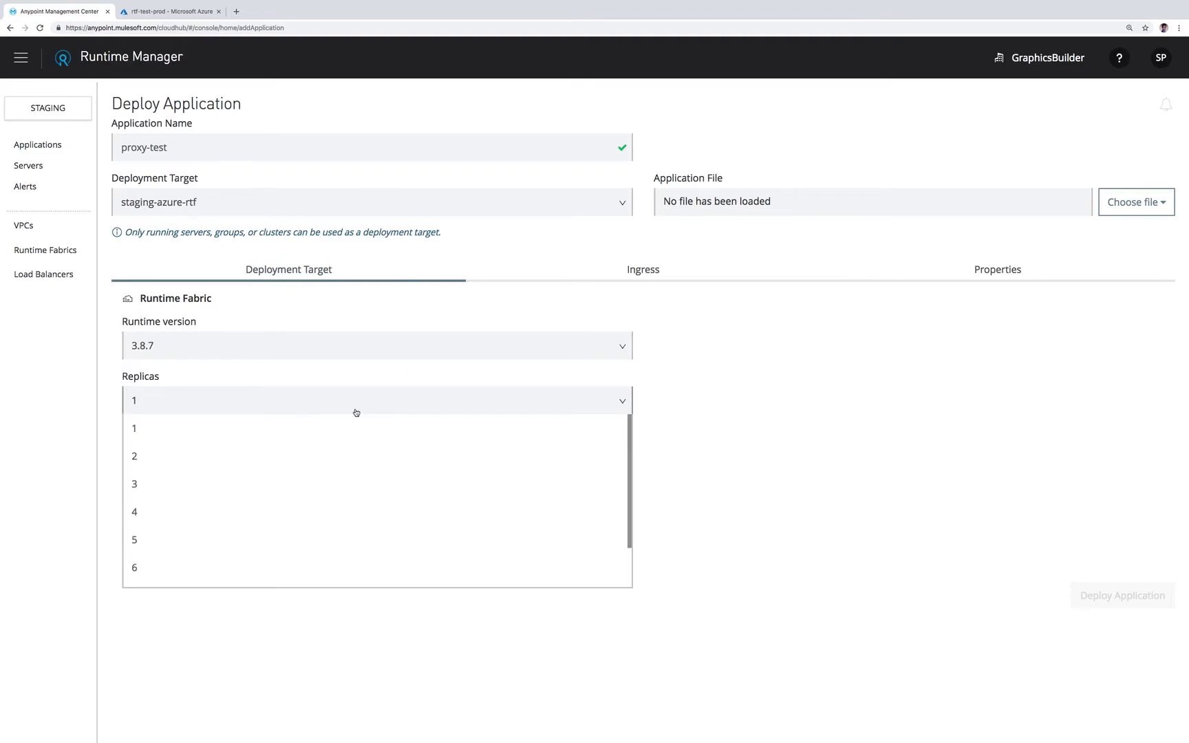
click(337, 456)
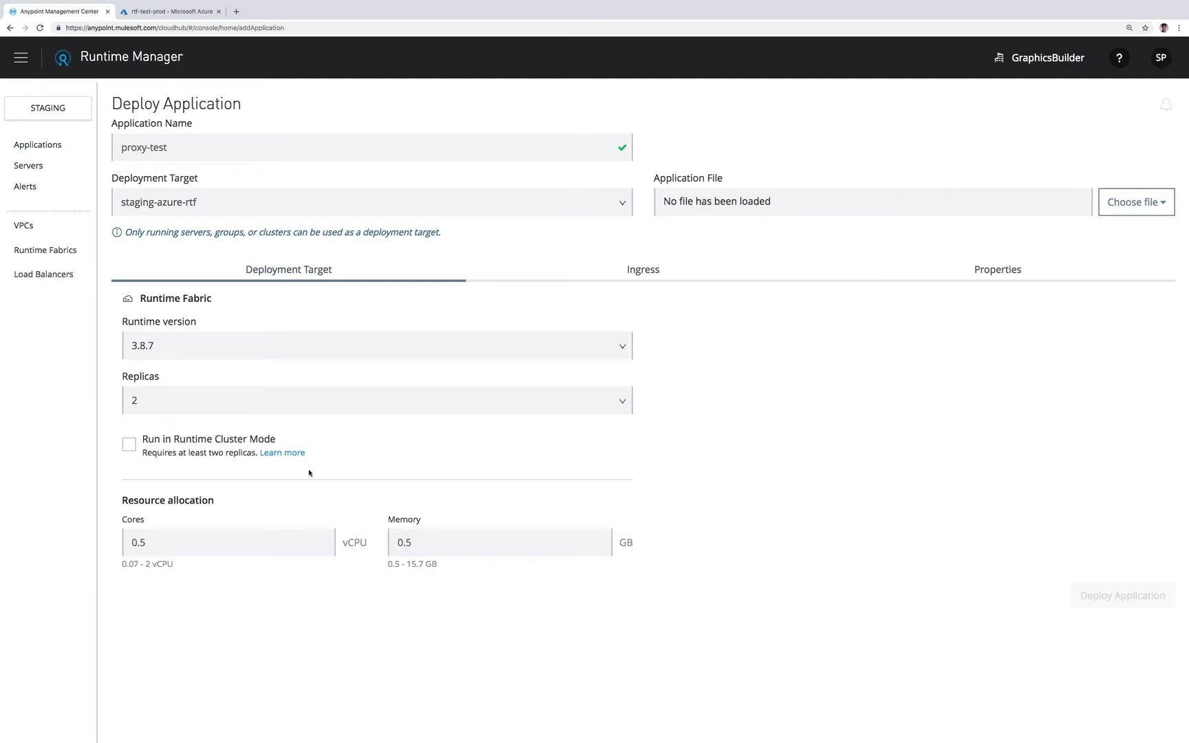
Set the deployment's core allocation to 1 vCPU
click(214, 545)
key(BackSpace)
key(BackSpace)
text(1)
key(BackSpace)
key(BackSpace)
text(10)
key(BackSpace)
click(492, 537)
click(729, 492)
Import the connect-proxy application from Exchange as the application file and deploy proxy-test
click(1148, 205)
click(1101, 231)
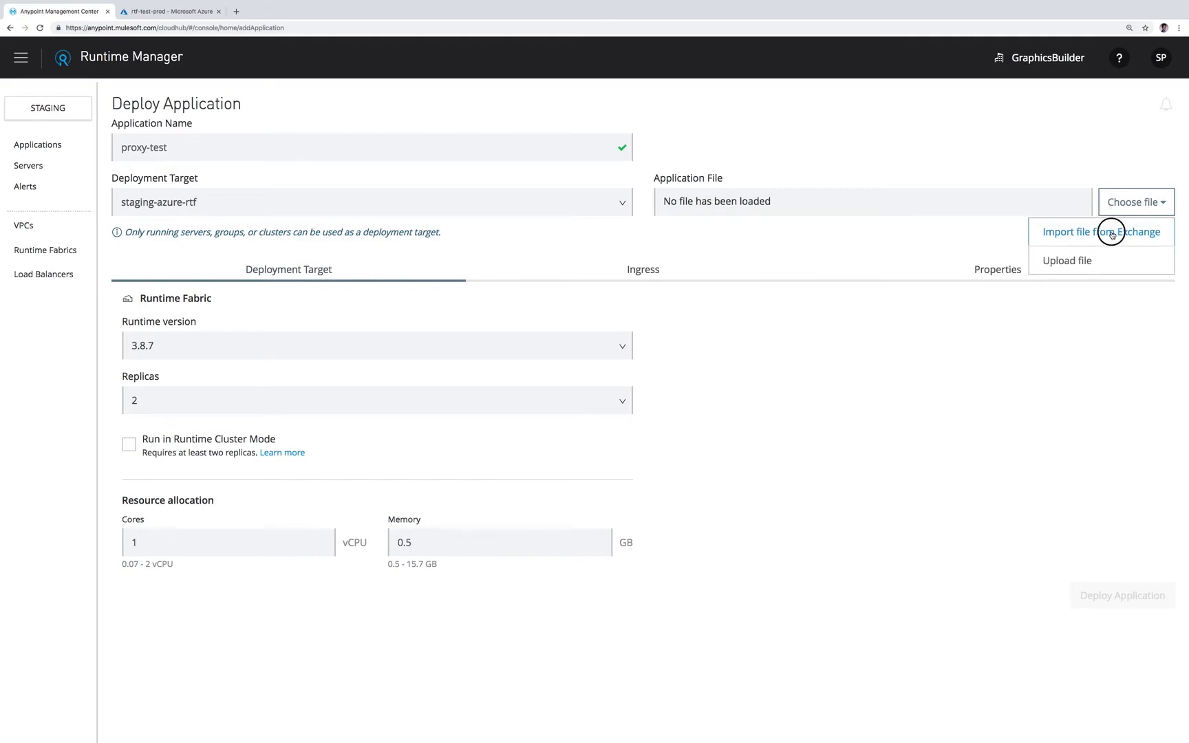
click(608, 215)
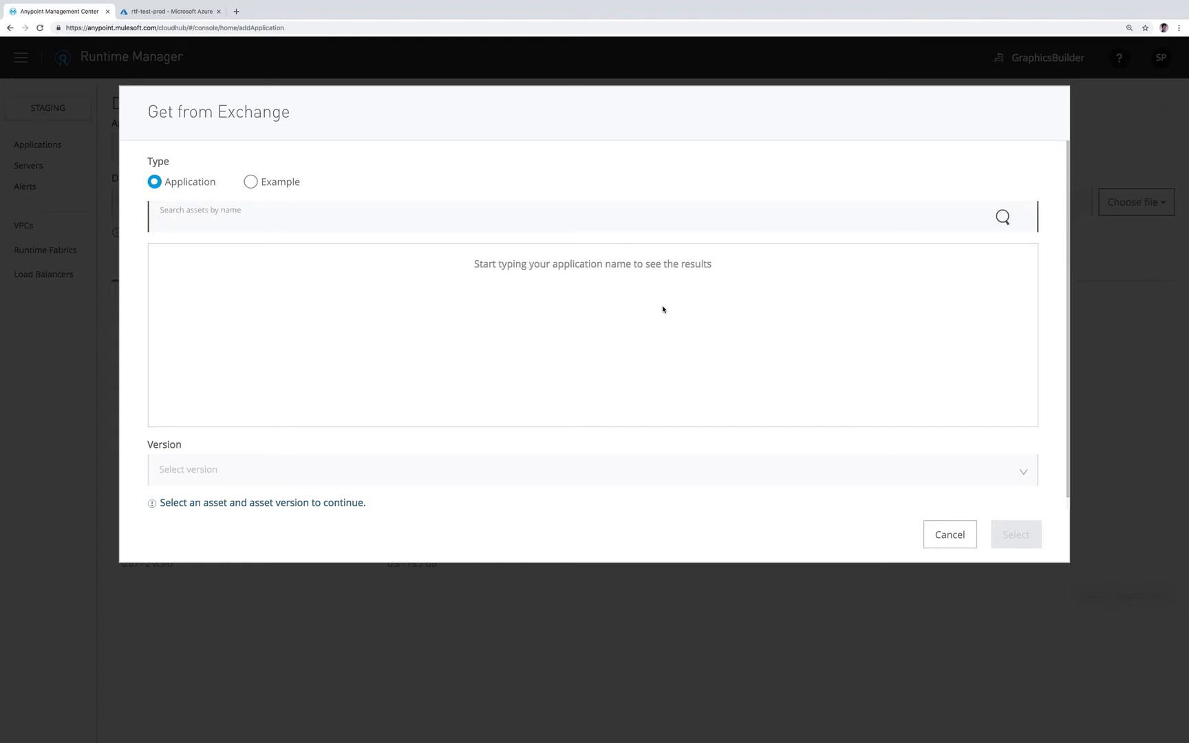
text(proxy)
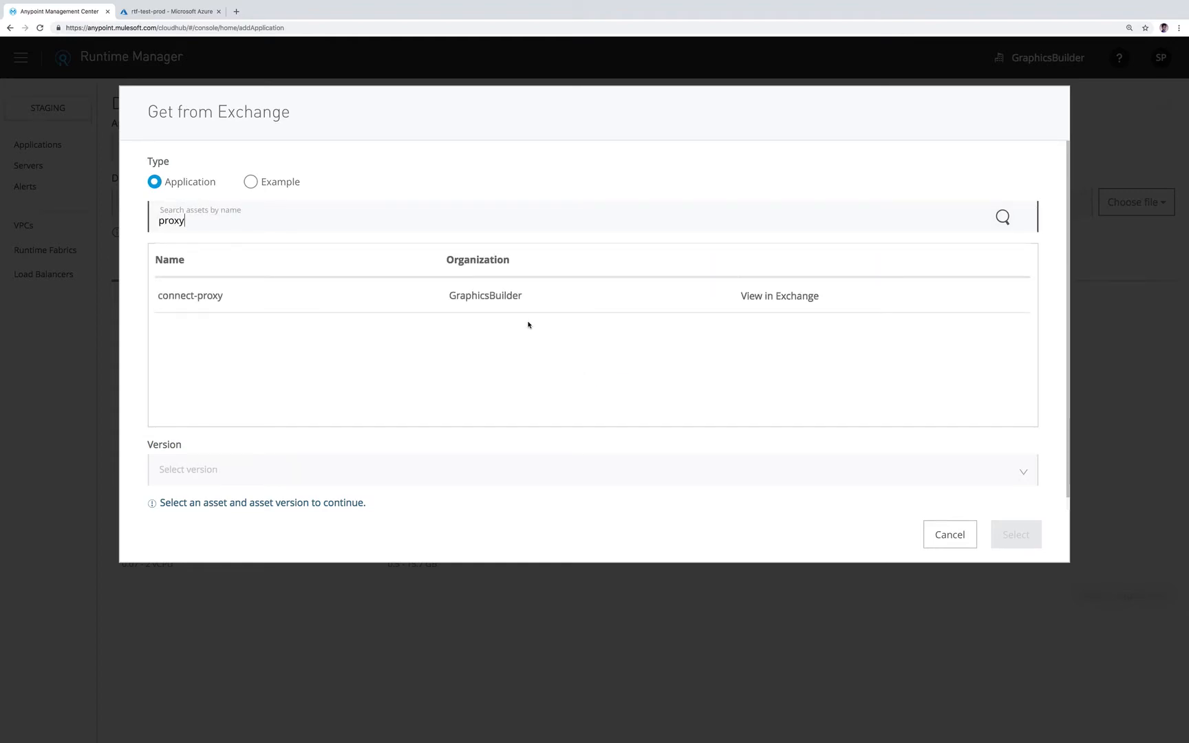
click(398, 300)
click(1011, 542)
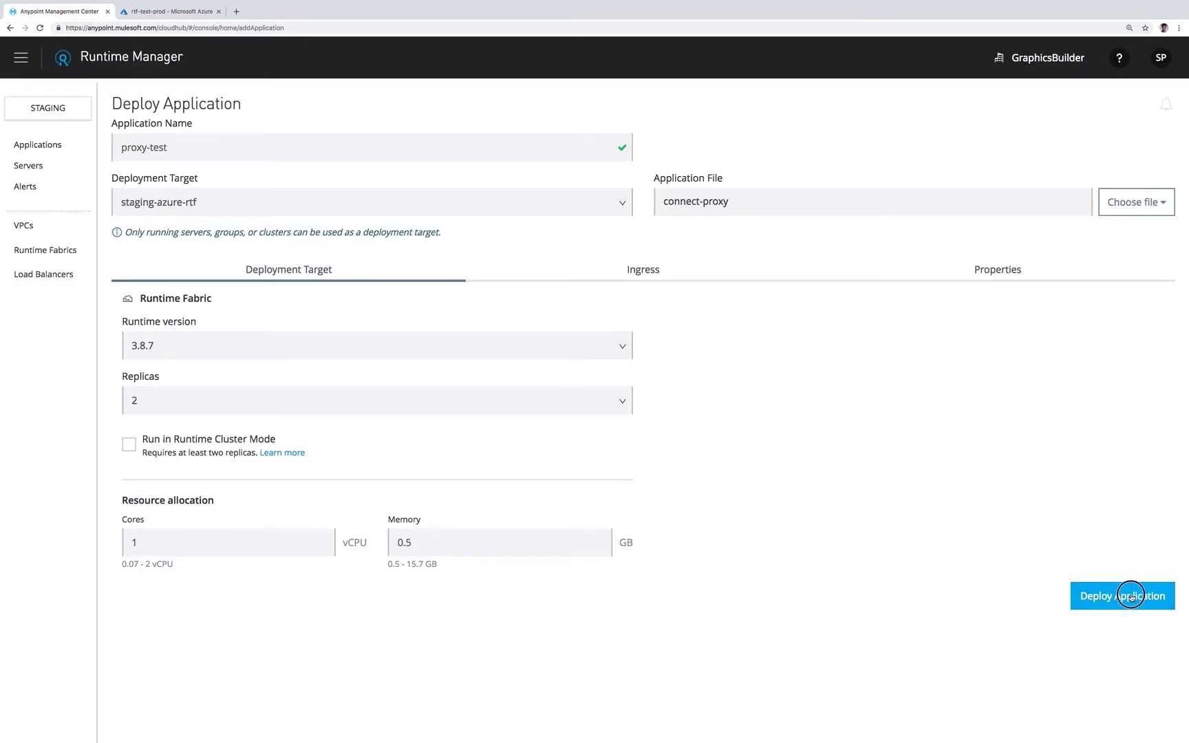
click(1133, 597)
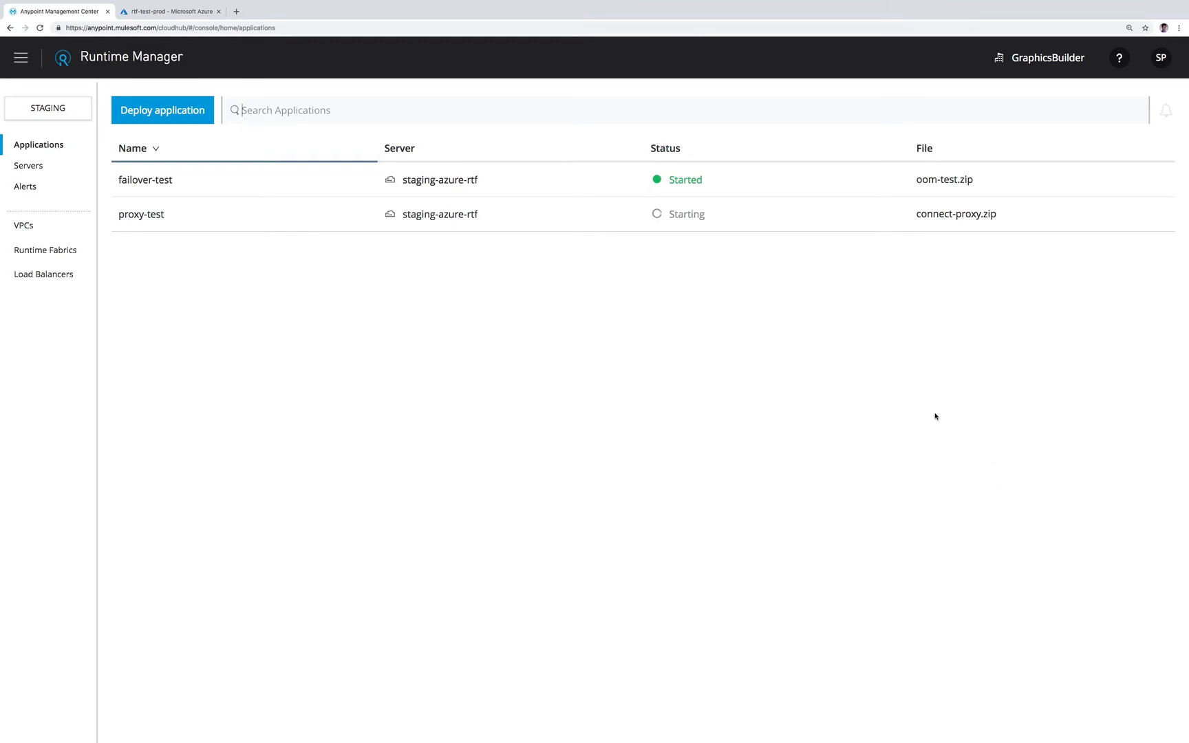
Open the proxy-test application's settings and choose 3 replicas for its deployment target
click(575, 228)
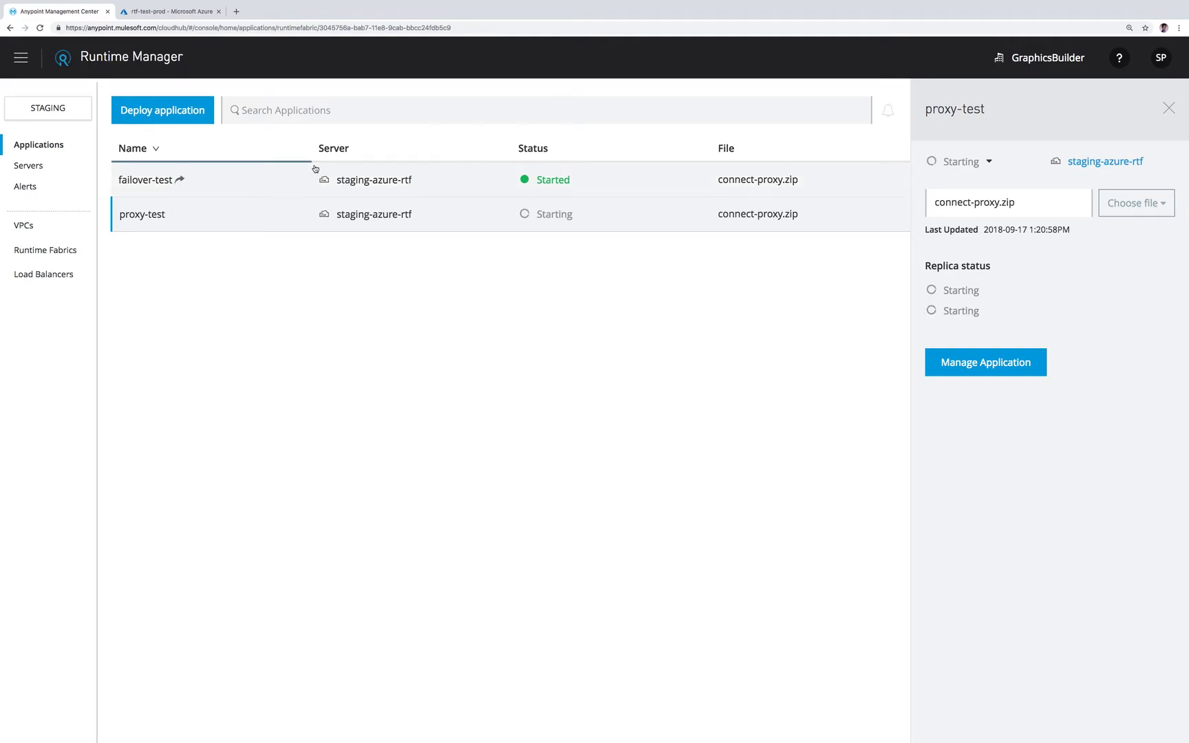
click(154, 215)
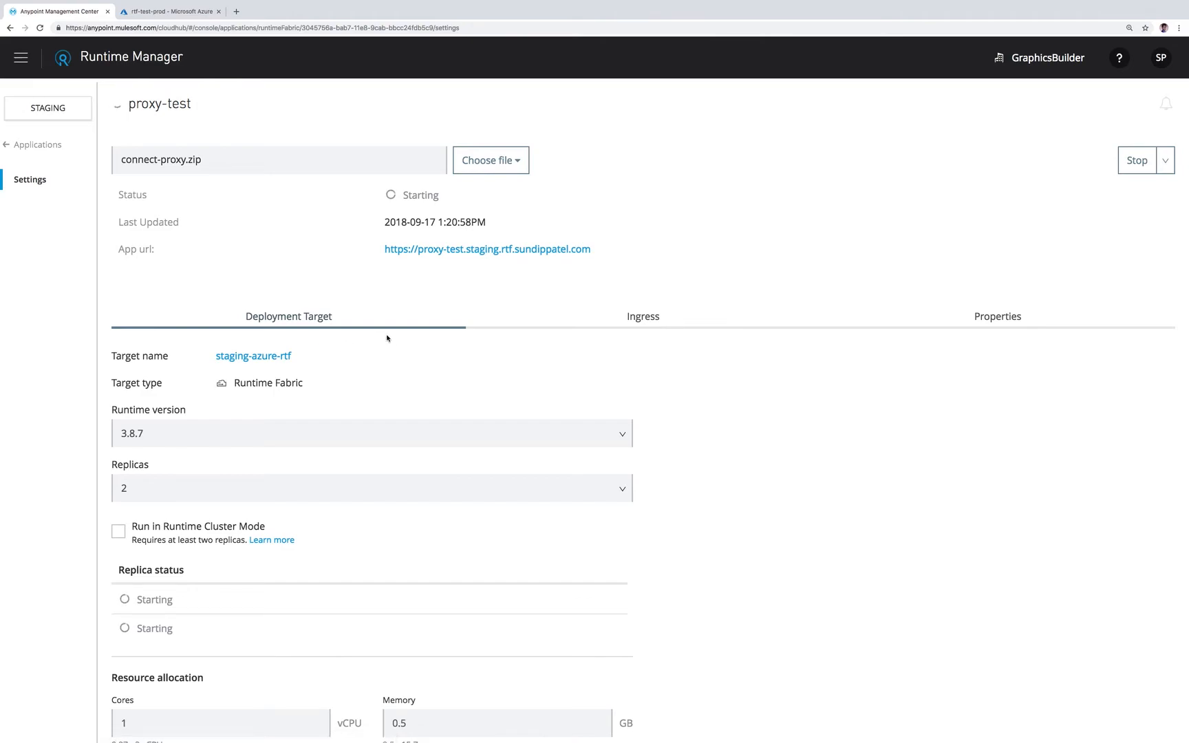
scroll(416, 358, down, 2)
click(361, 372)
click(361, 372)
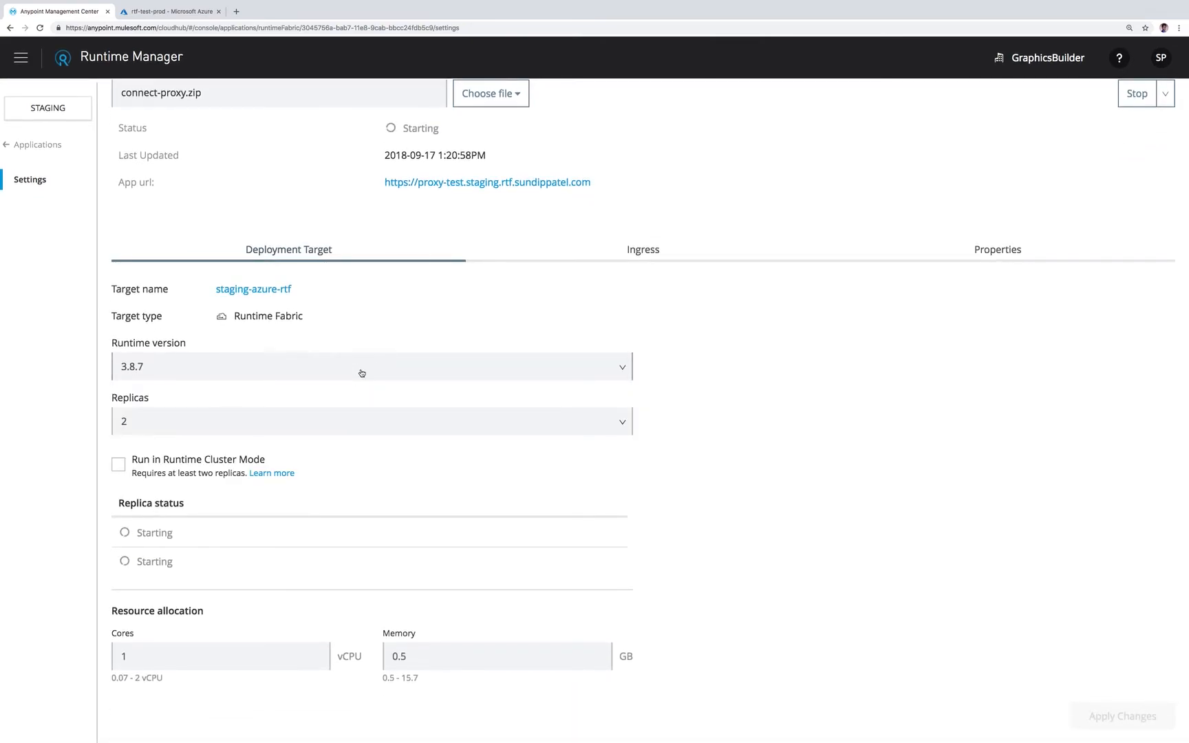
click(370, 421)
click(335, 517)
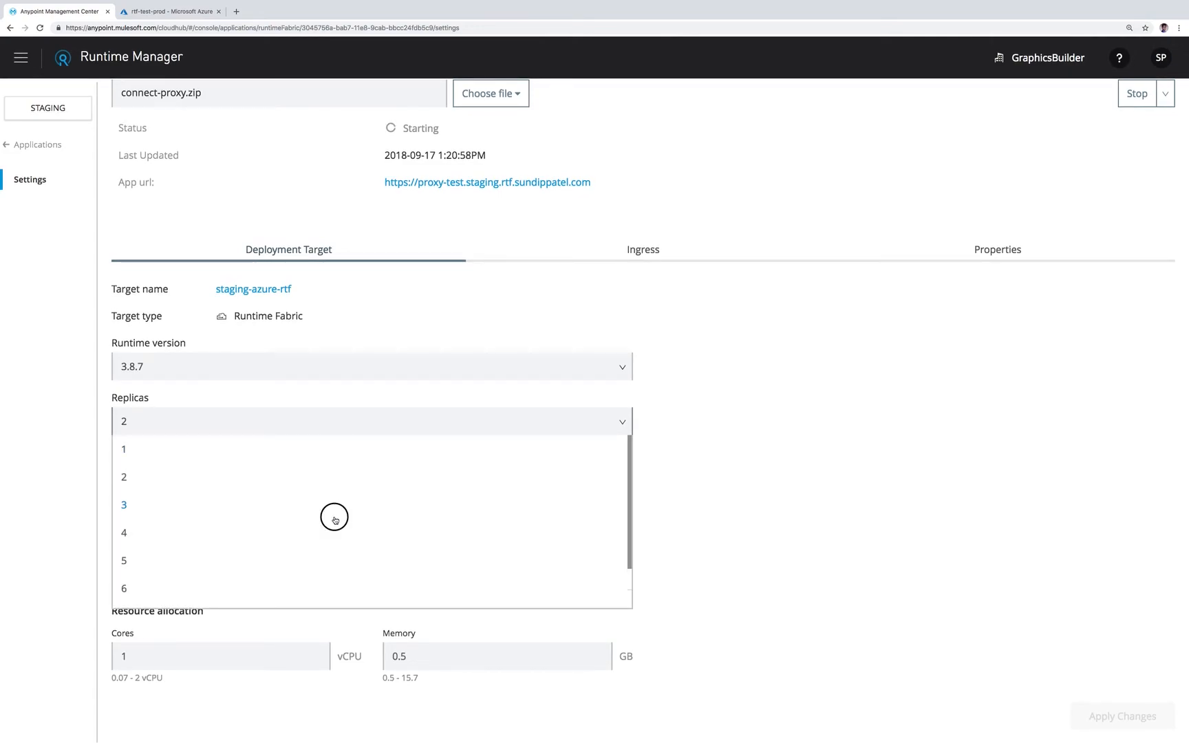
click(229, 652)
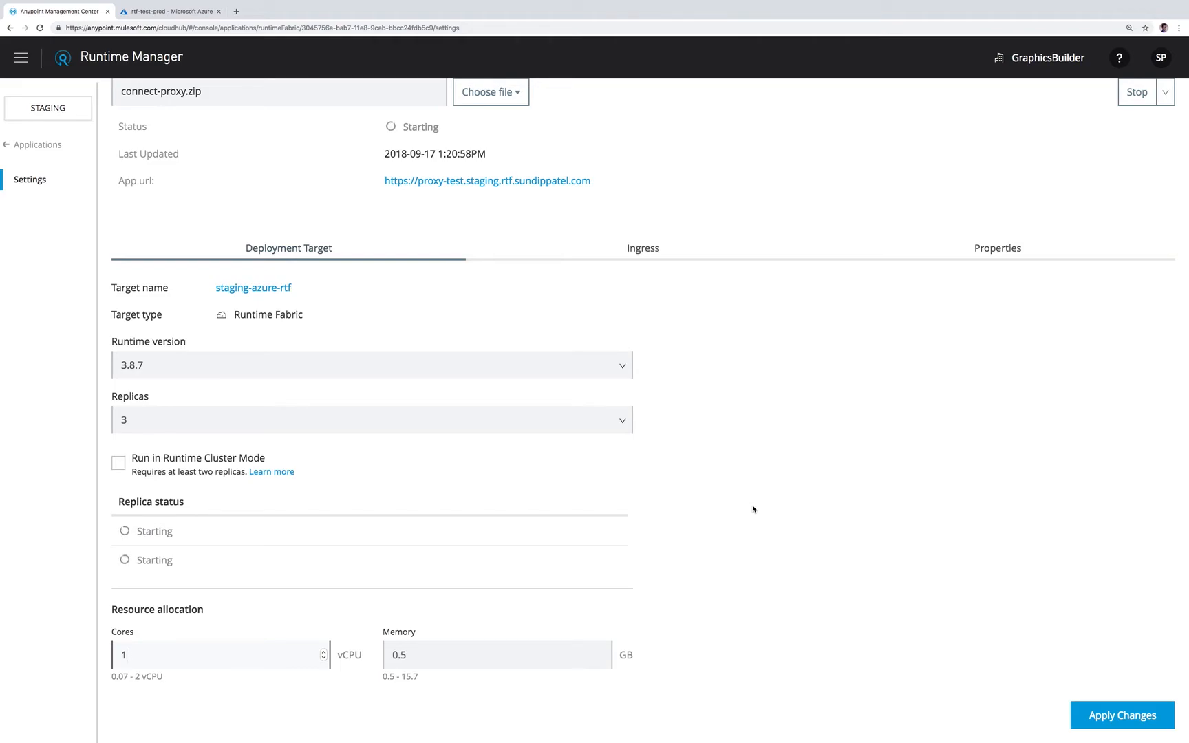
Check the proxy-test application and replica status, then open its app URL
scroll(650, 413, up, 2)
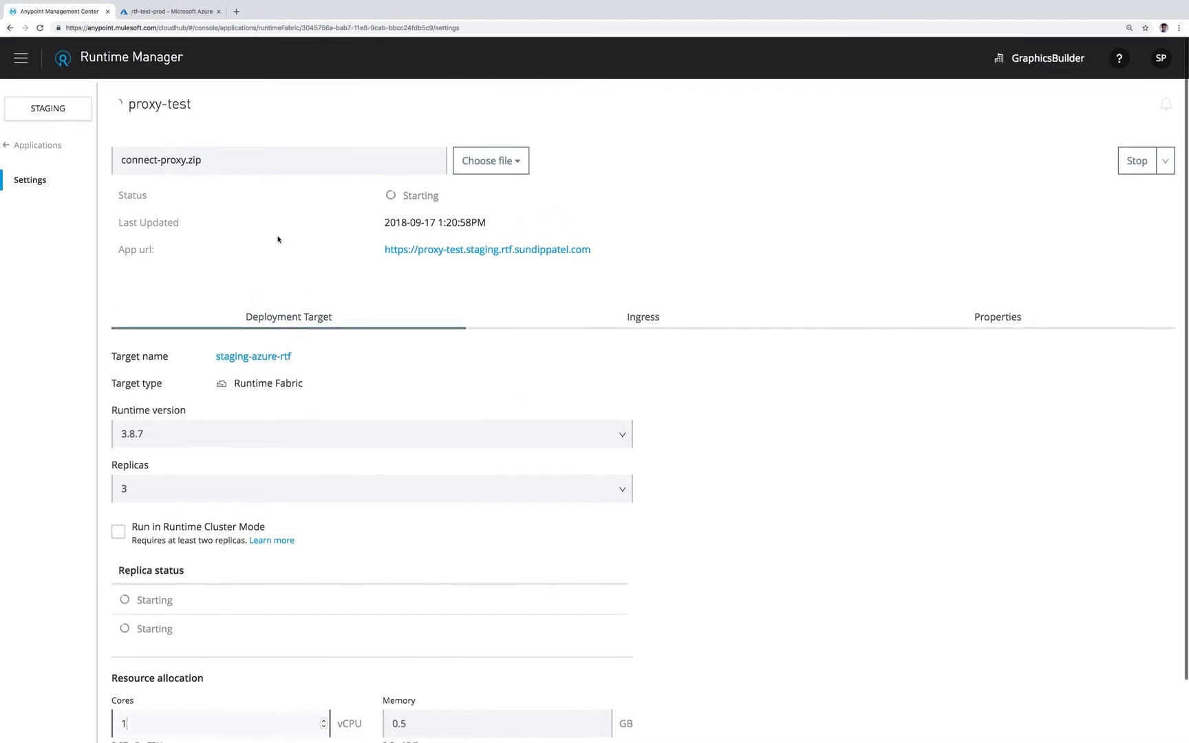
scroll(78, 235, down, 1)
scroll(77, 235, down, 2)
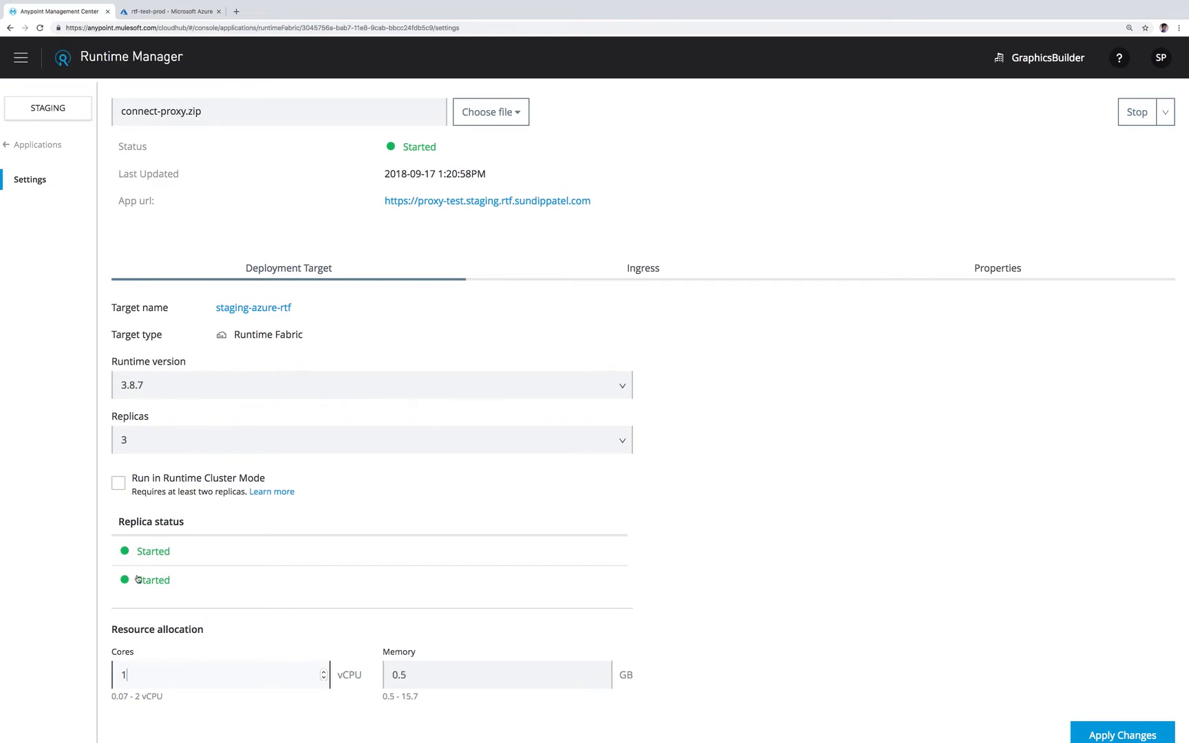
scroll(408, 369, up, 1)
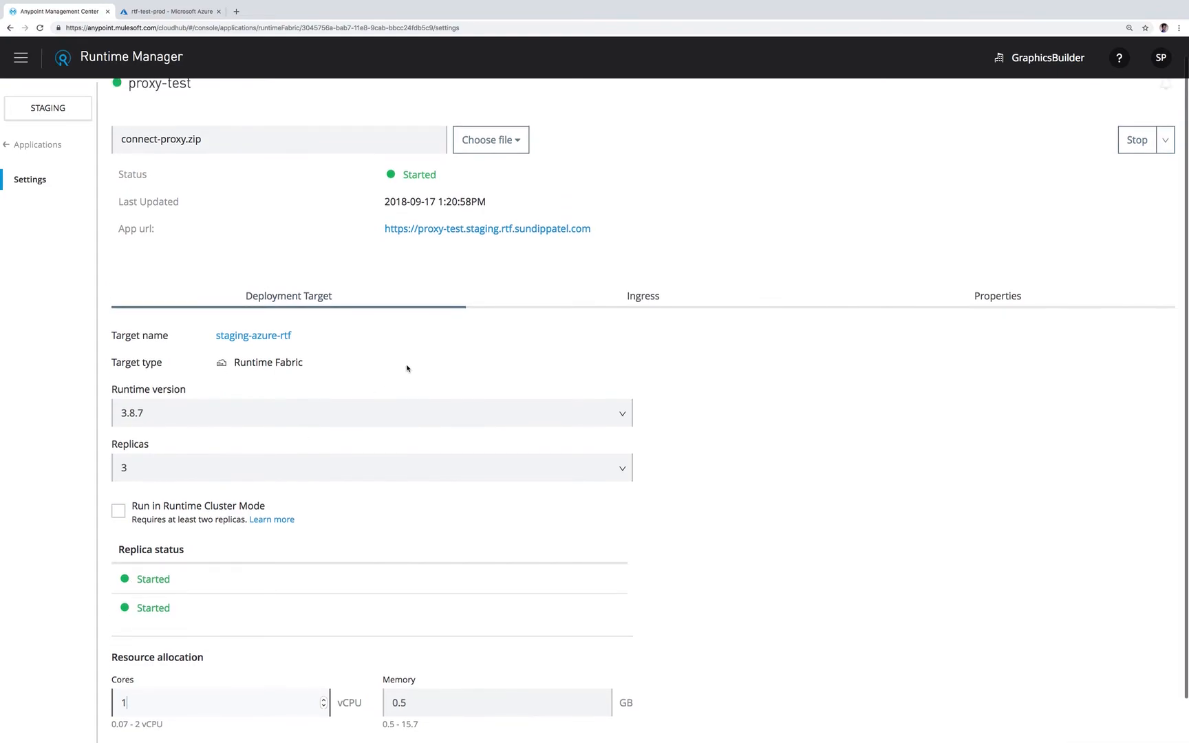
click(473, 233)
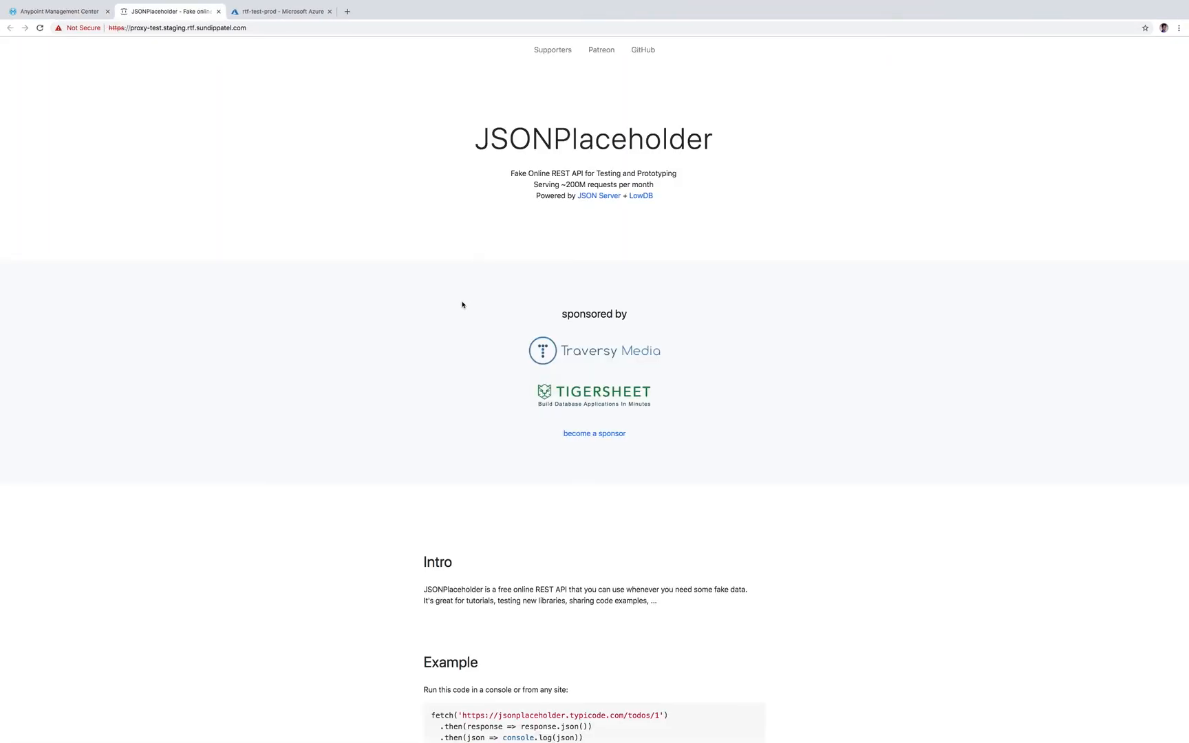
Load the /todos/1 path of the proxy-test app URL
click(268, 29)
click(289, 30)
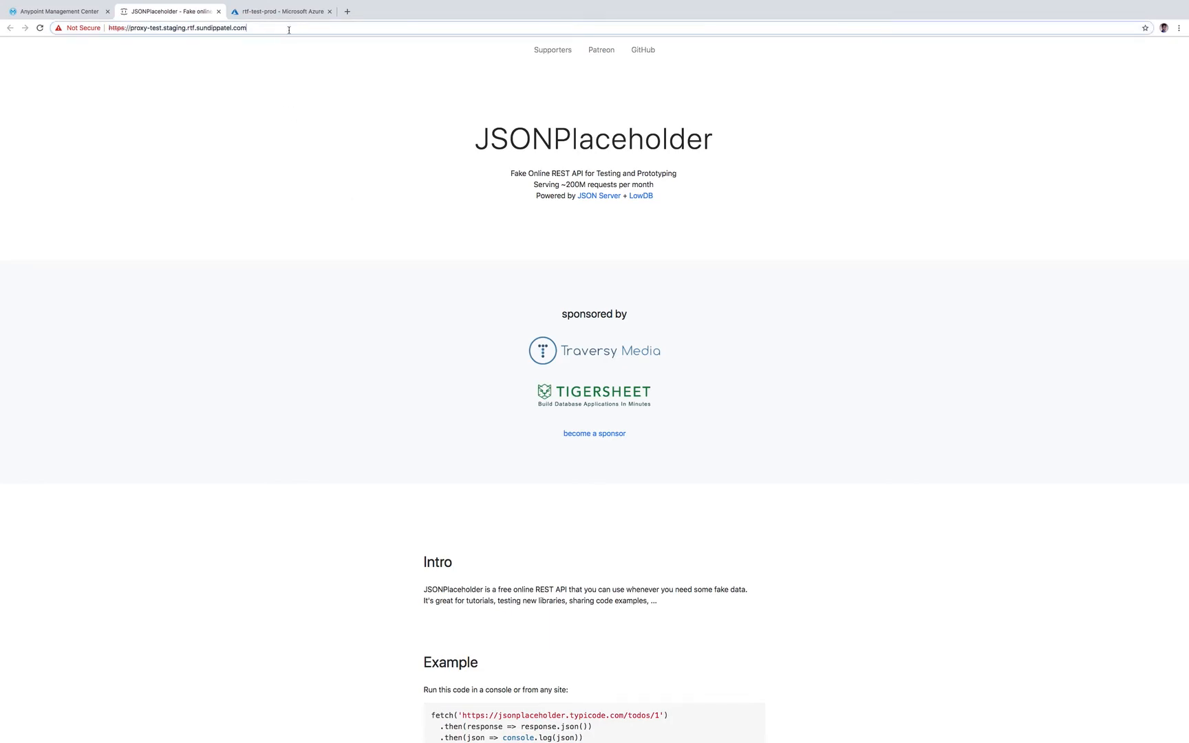
text(/)
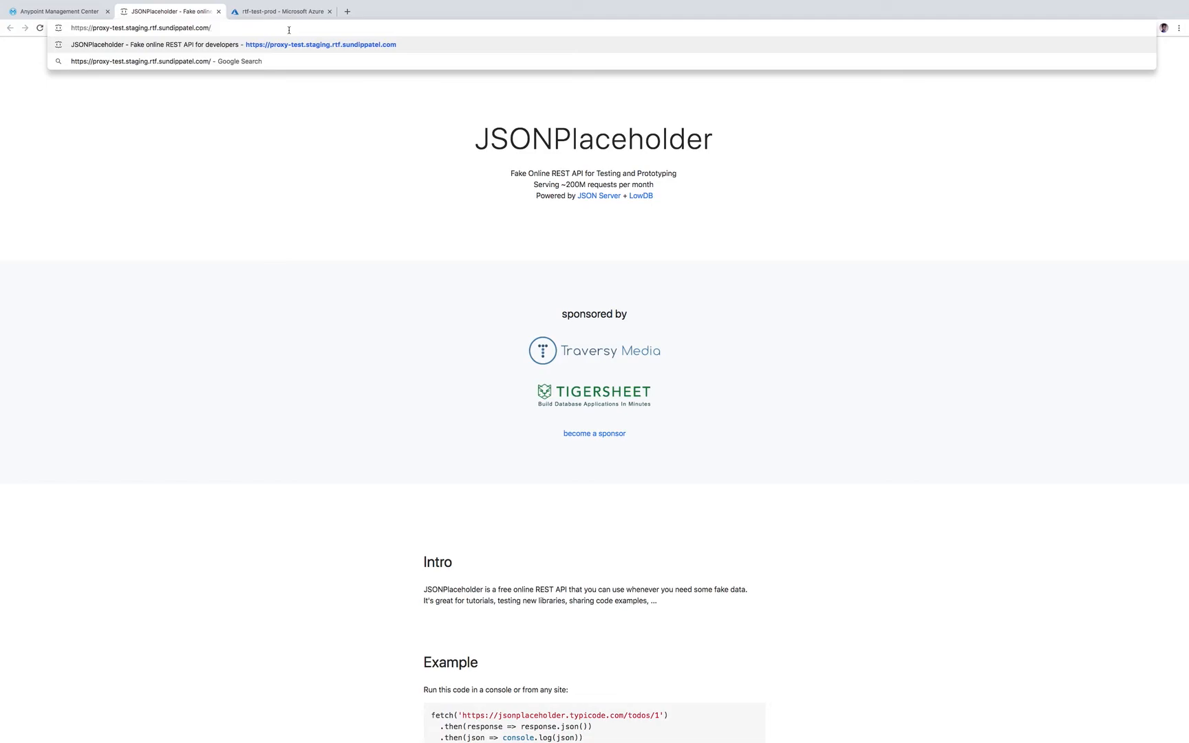
text(f)
text(odos/1)
key(Return)
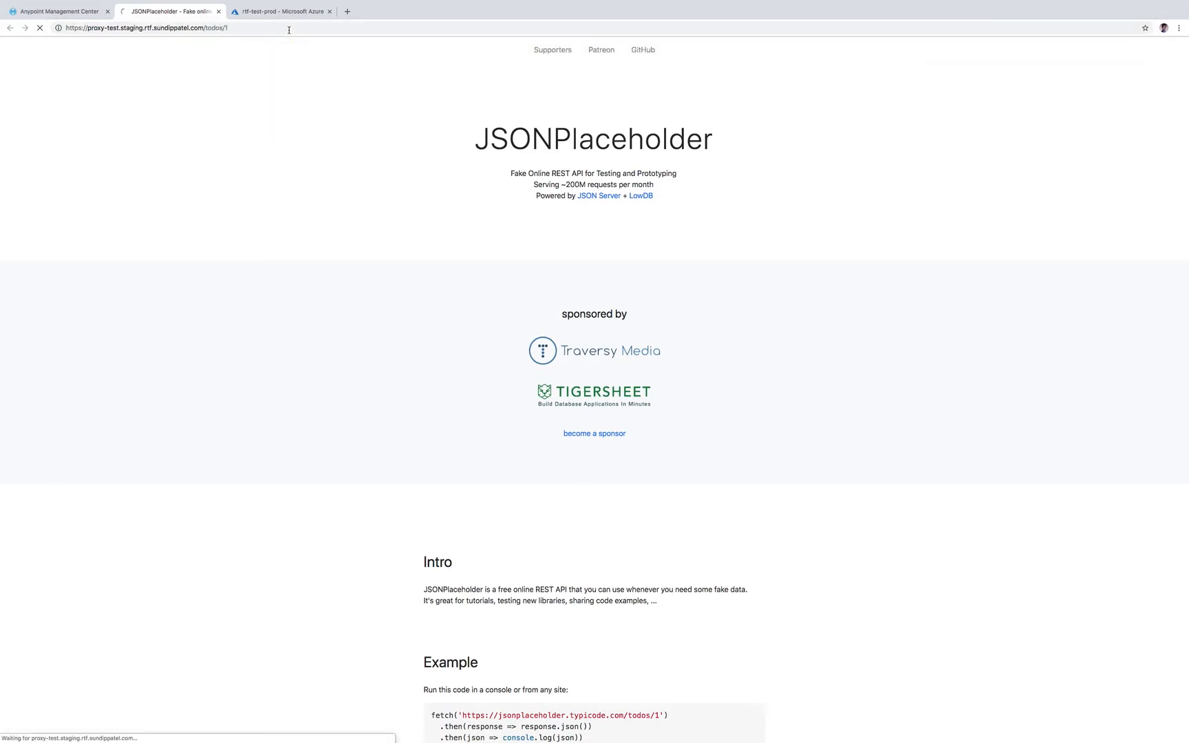
Enlarge the JSON response for readability and load the /todos/2 path of the proxy-test app URL
key(super+plus)
key(super+plus)
key(super+plus)
key(super+plus)
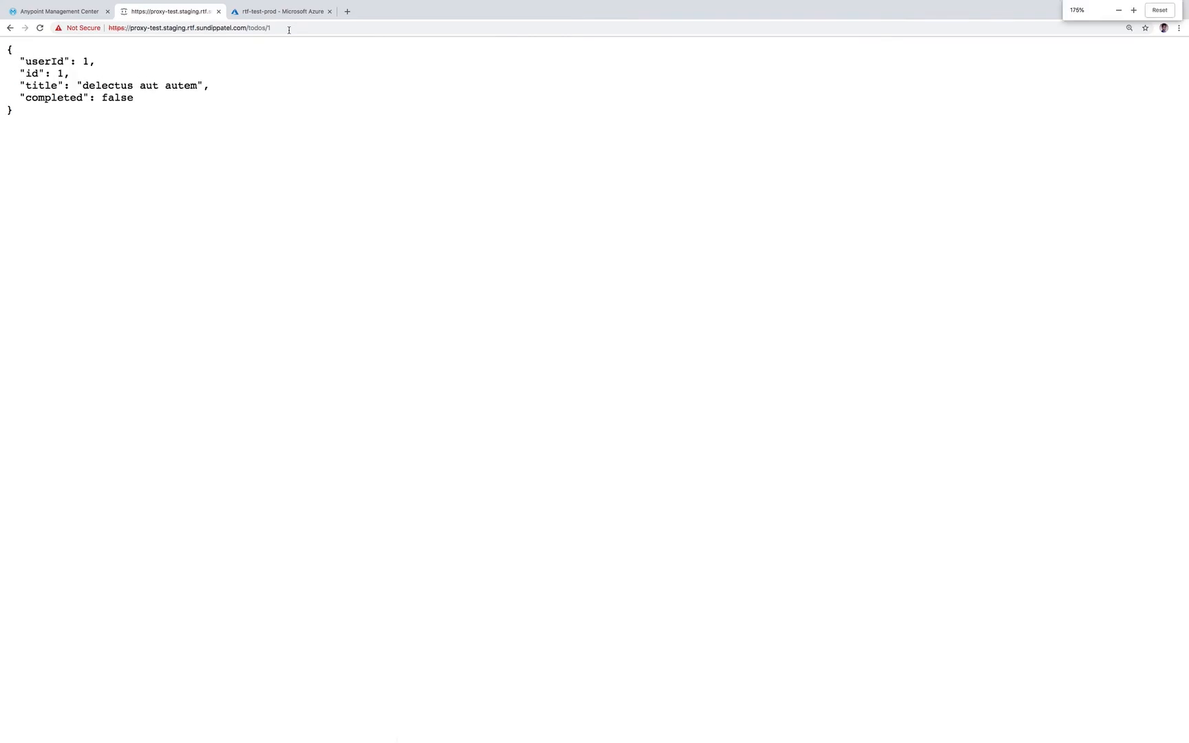
click(289, 28)
key(BackSpace)
text(2)
key(Return)
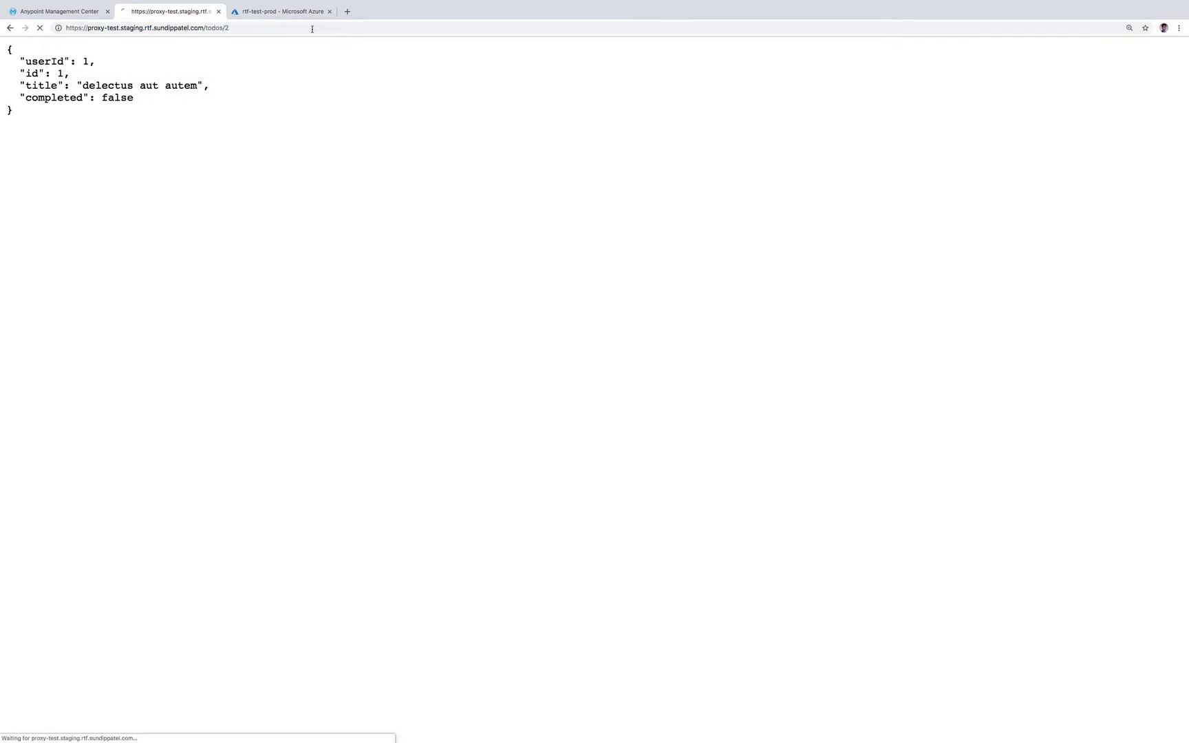
click(327, 29)
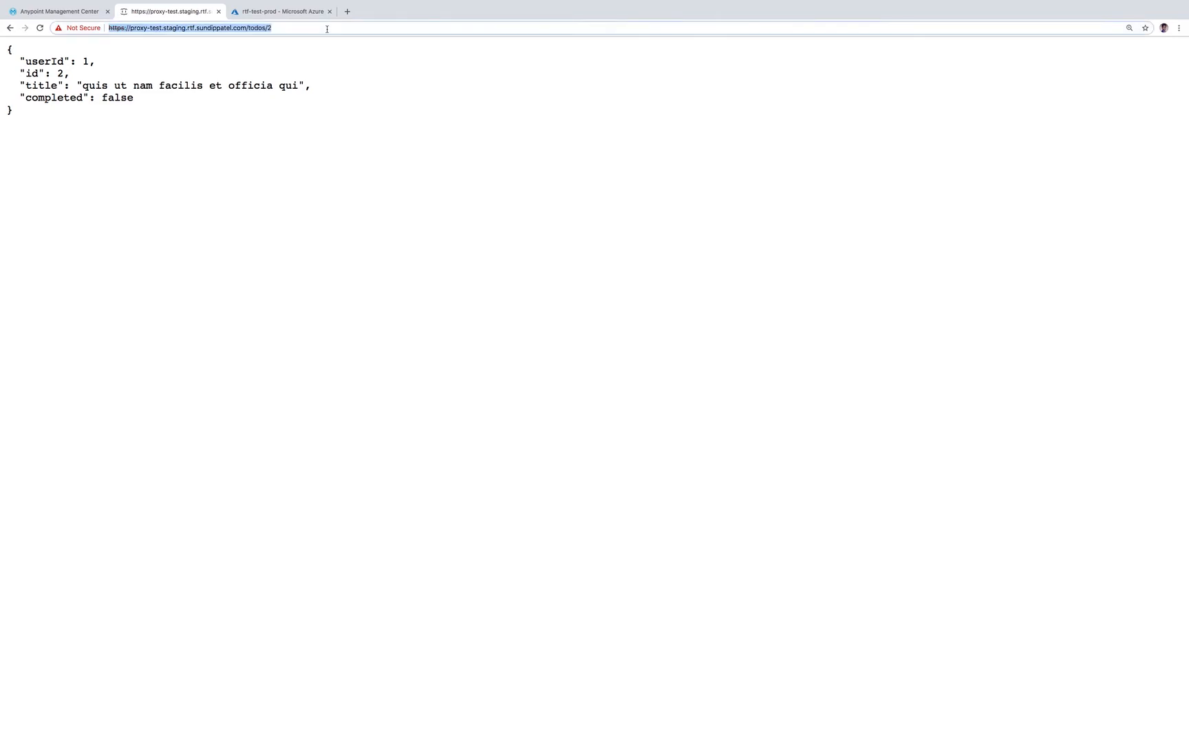
key(BackSpace)
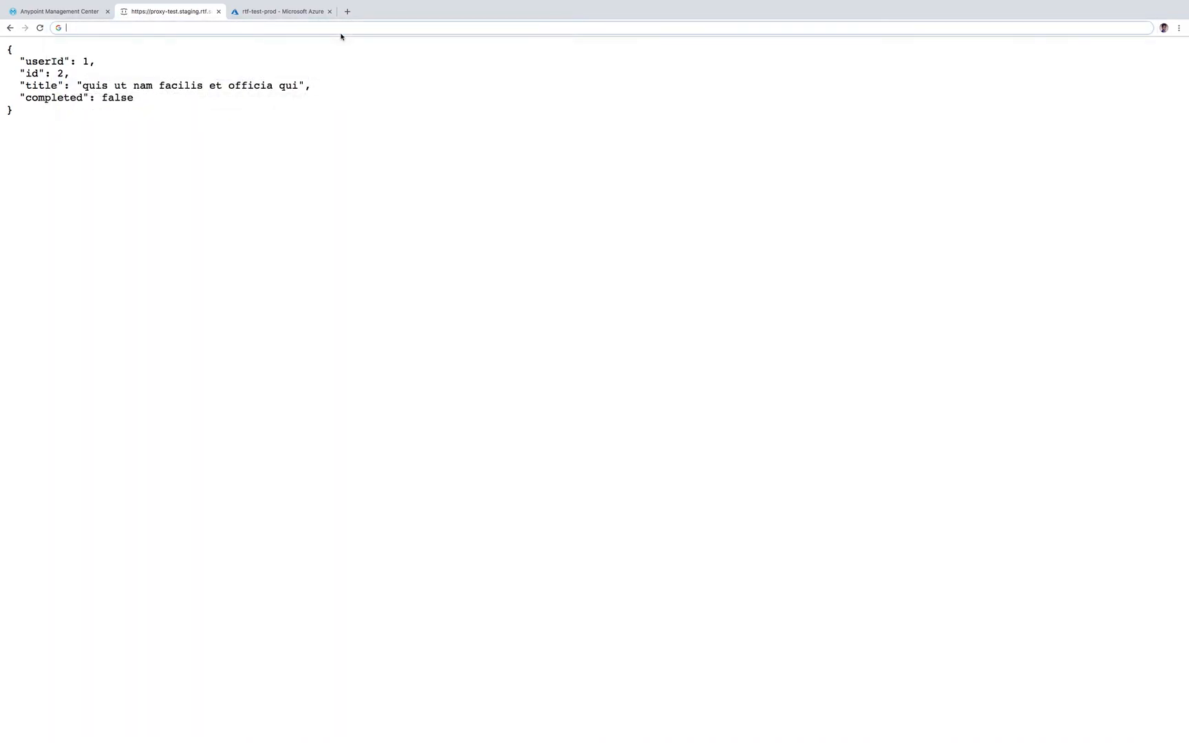
click(336, 96)
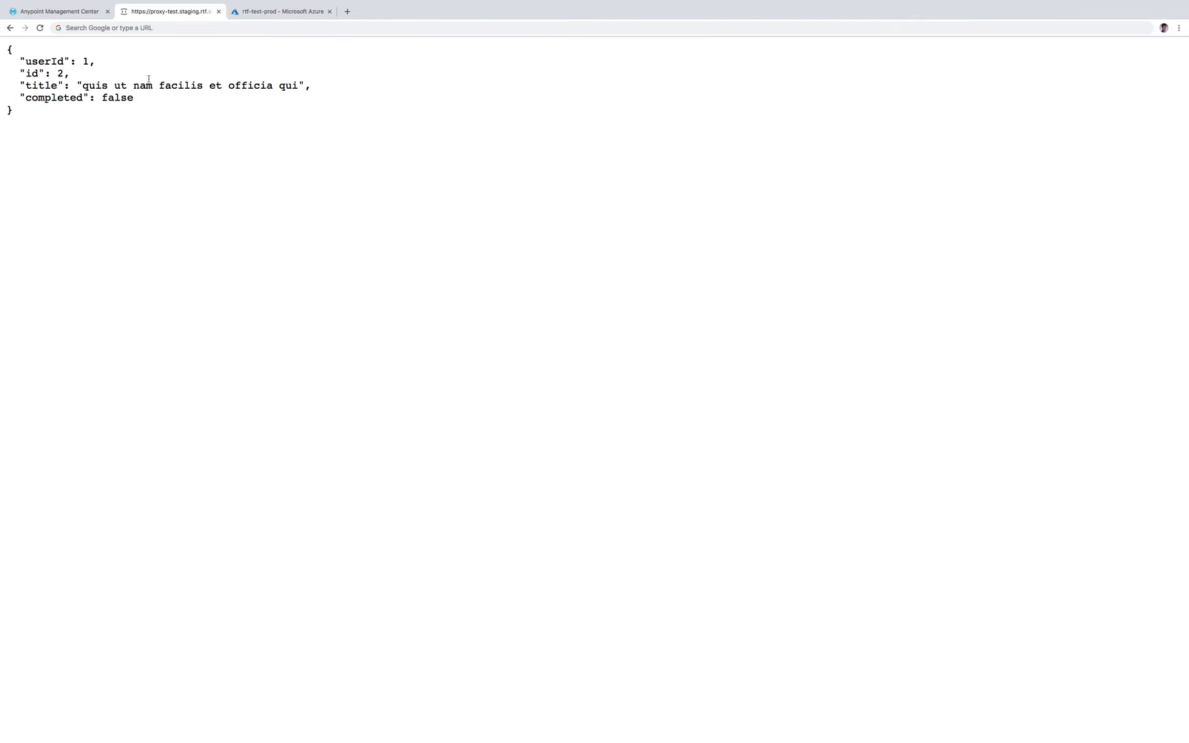
Return to Runtime Manager's application list and open the failover-test application's settings to review its deployment target
click(76, 15)
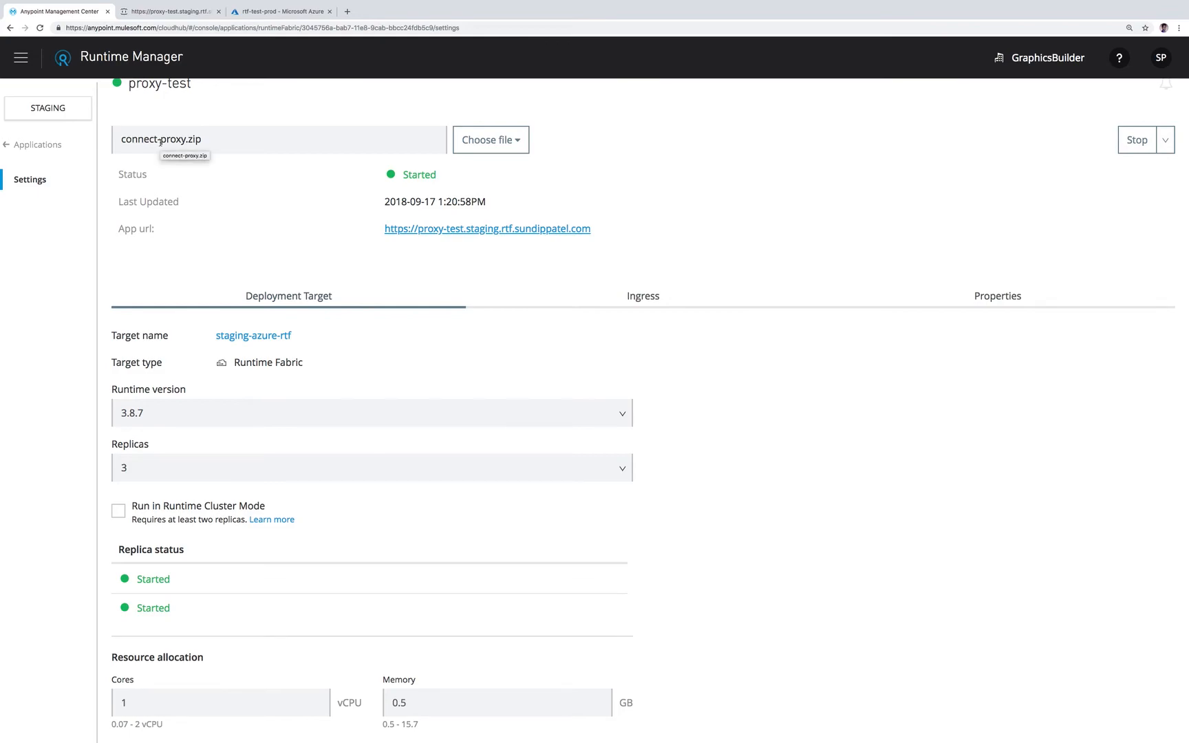
click(52, 144)
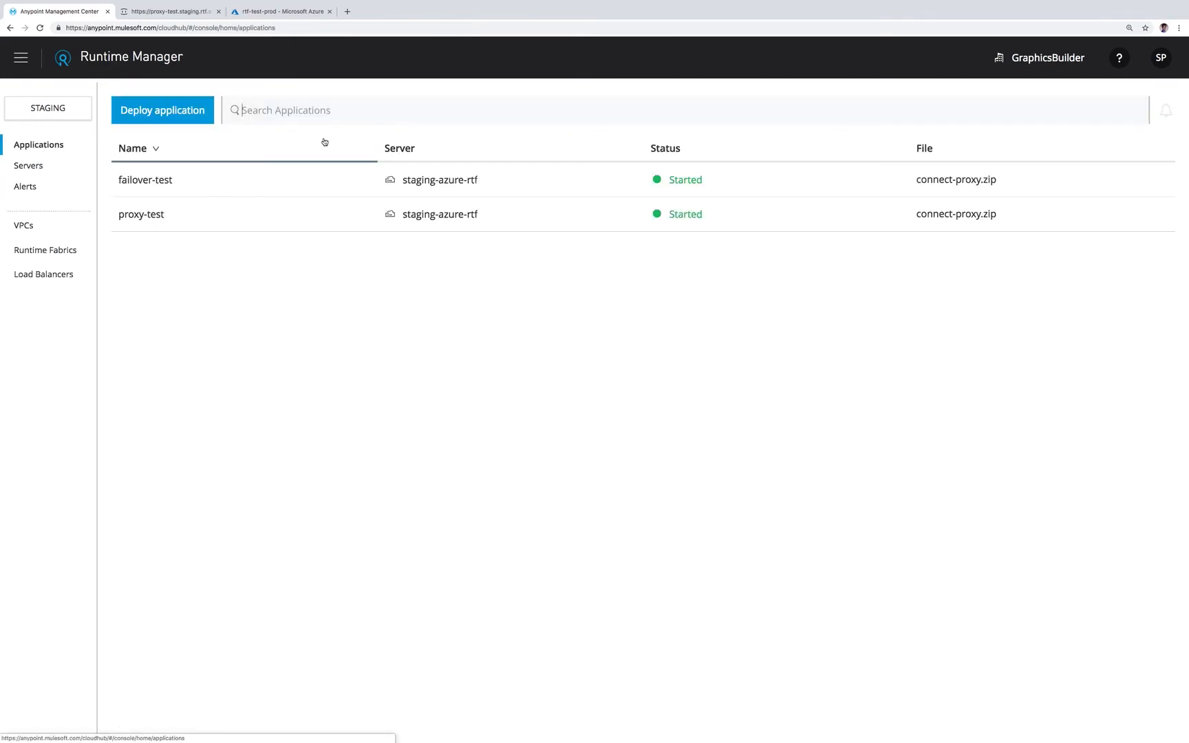
click(228, 186)
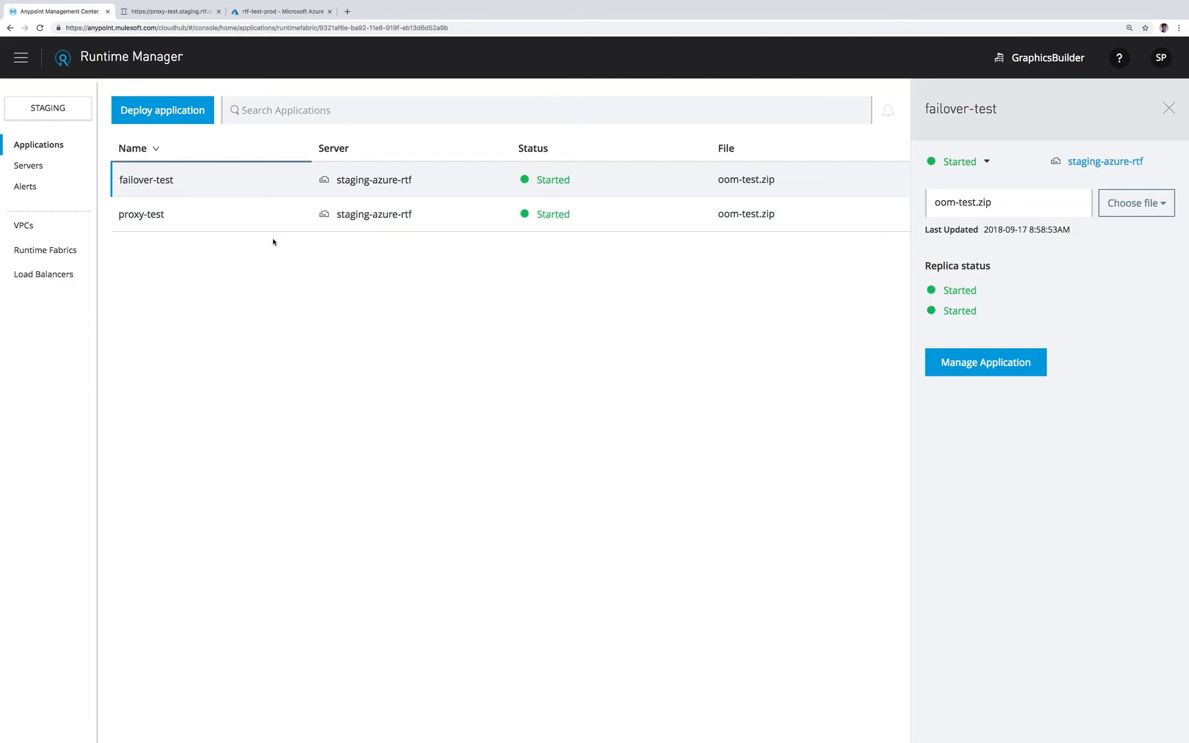
click(164, 180)
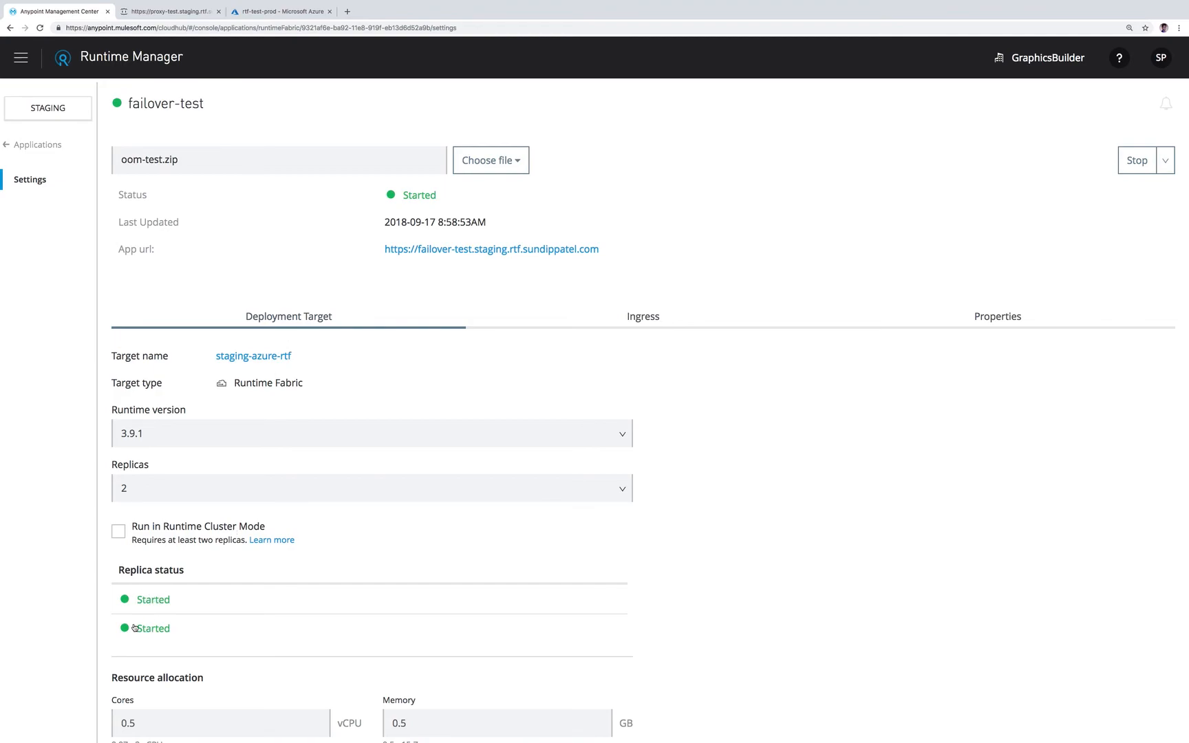
scroll(137, 626, down, 1)
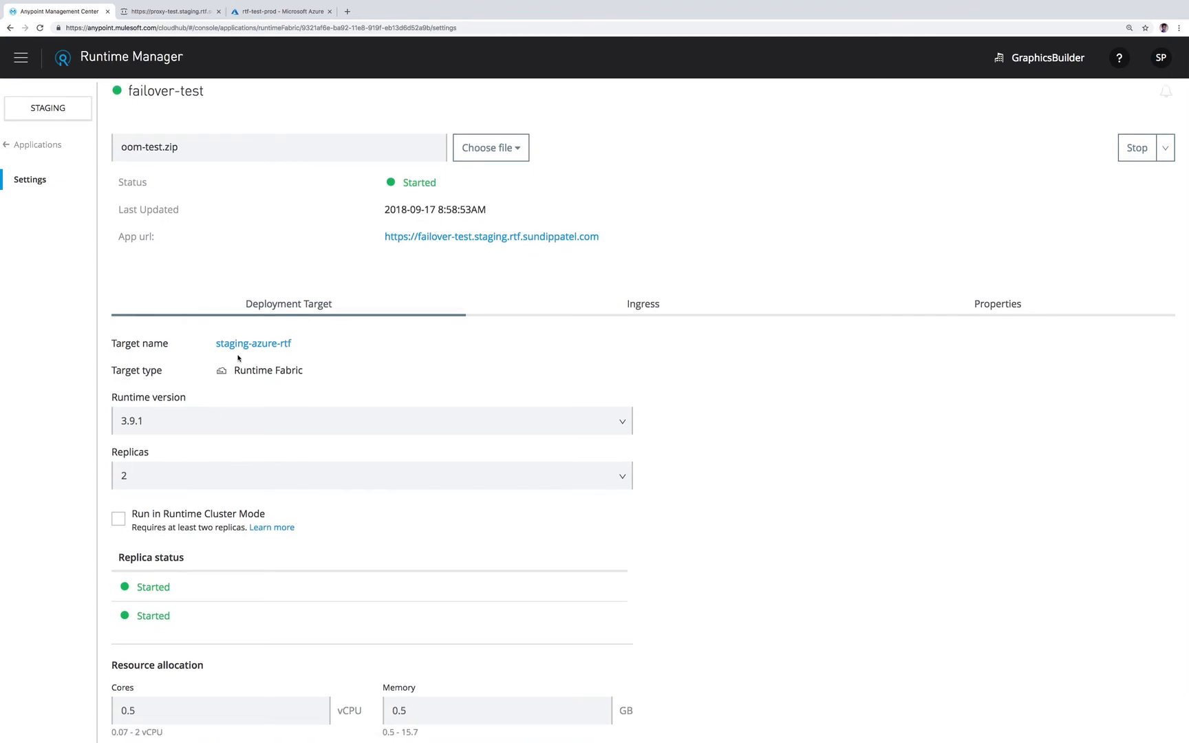
Open the failover-test app URL, load its /api/out-of-heap-memory path, and check the application's replica status in Runtime Manager
click(427, 238)
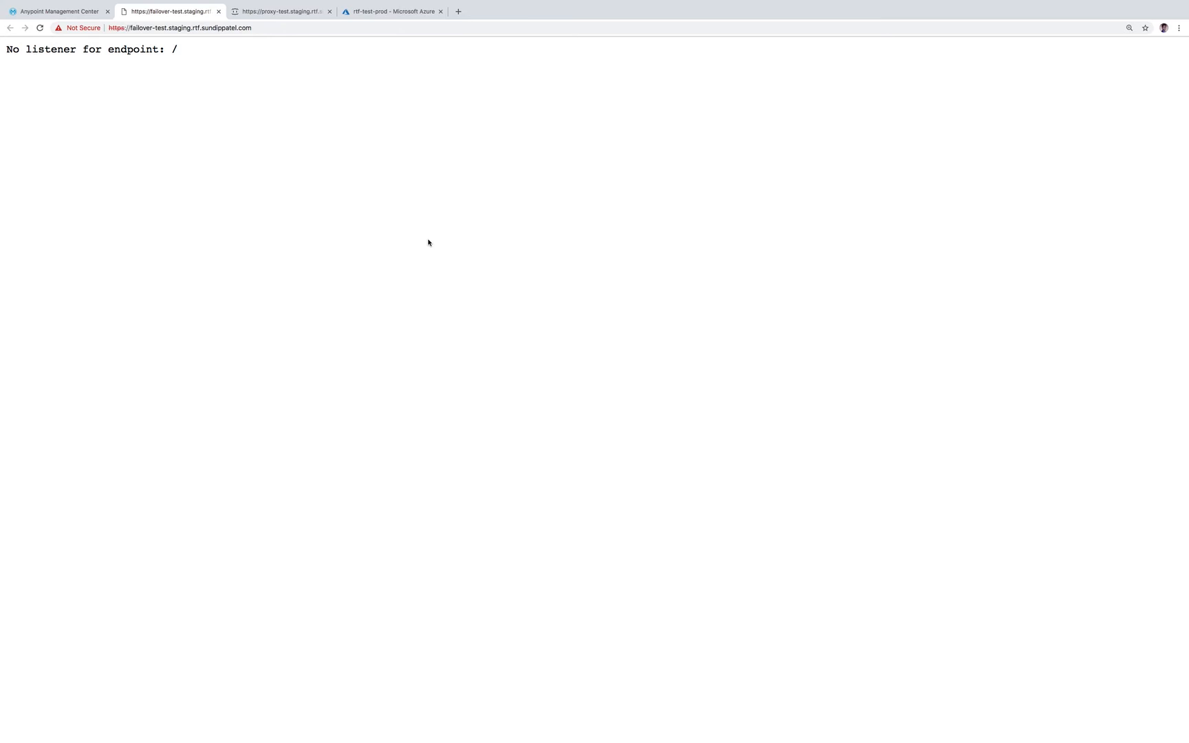
click(278, 28)
click(284, 27)
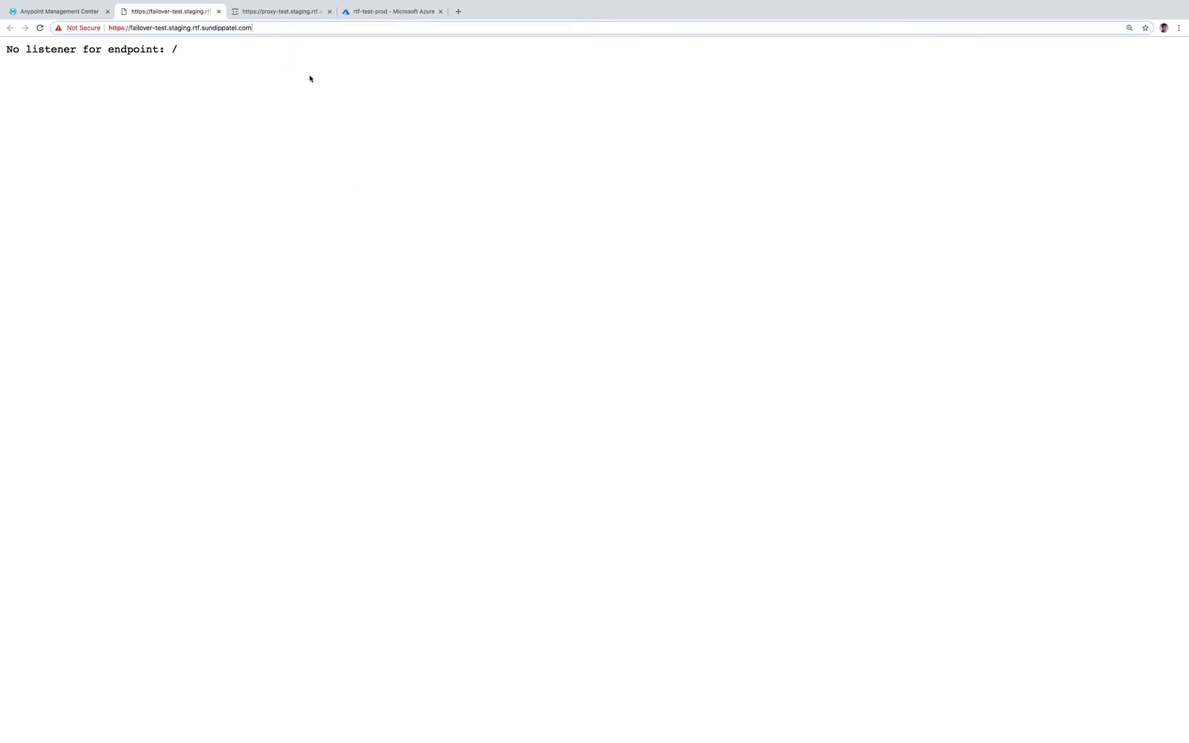
text(/api/out-of-heap-memory)
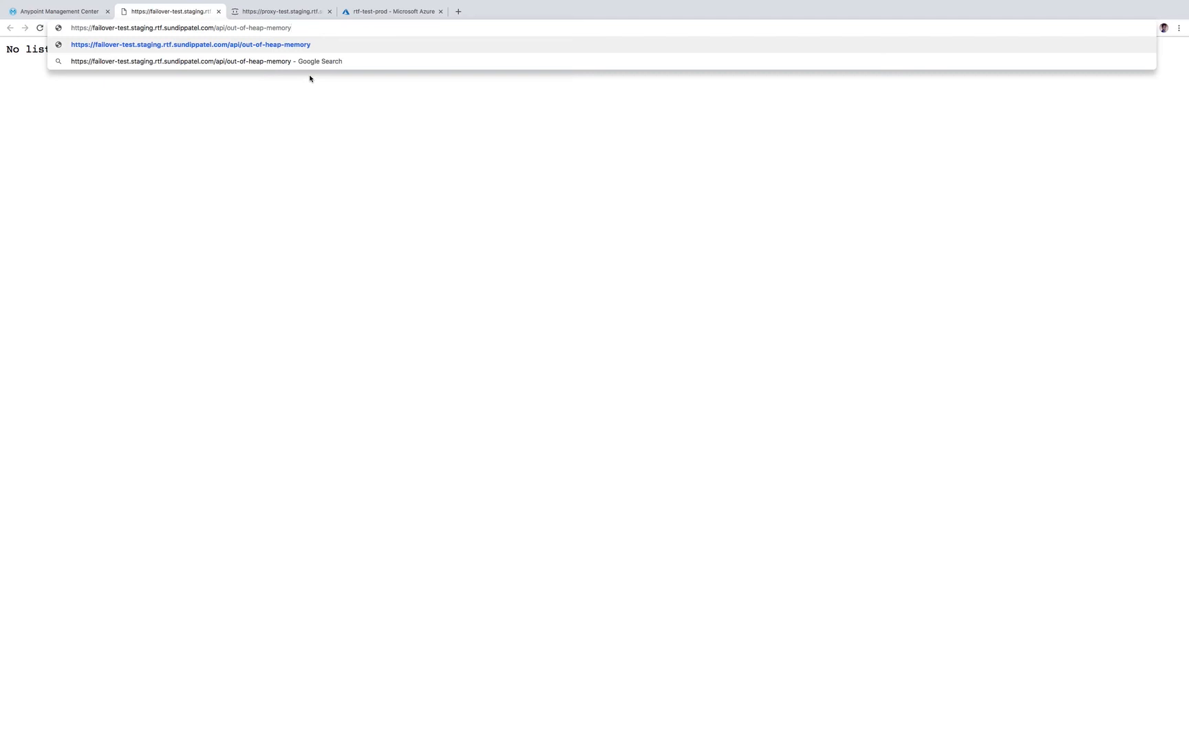
key(Return)
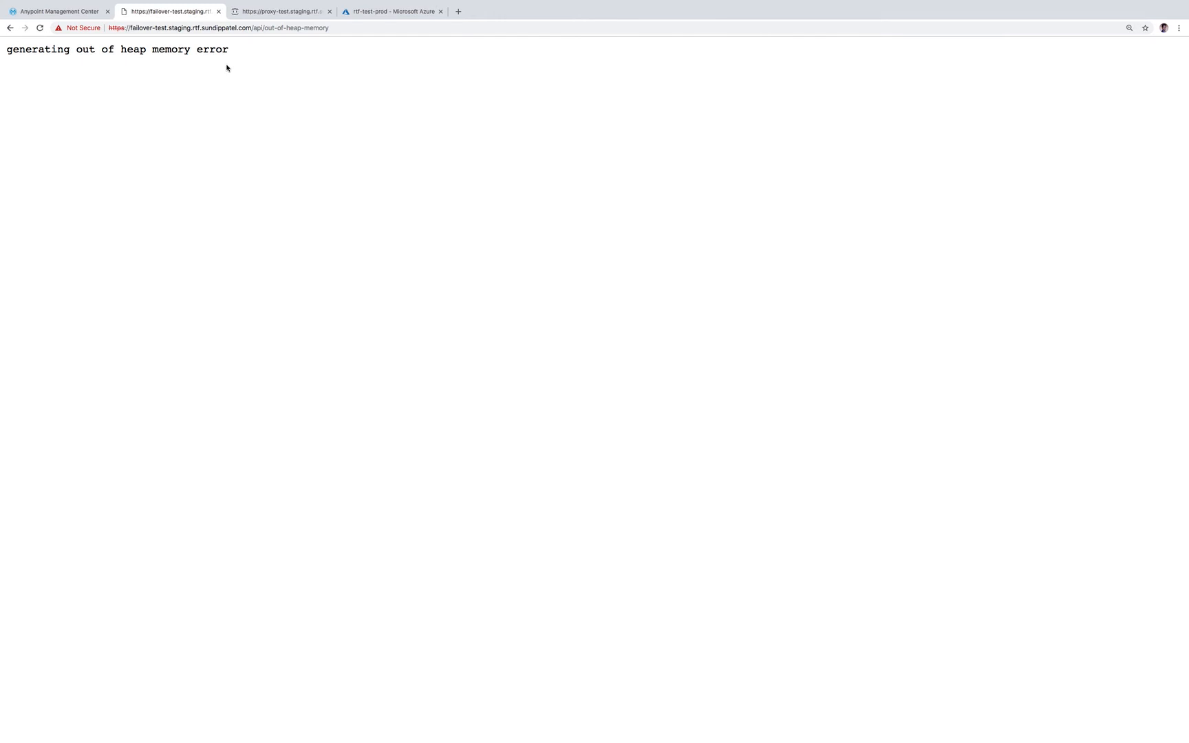
click(73, 13)
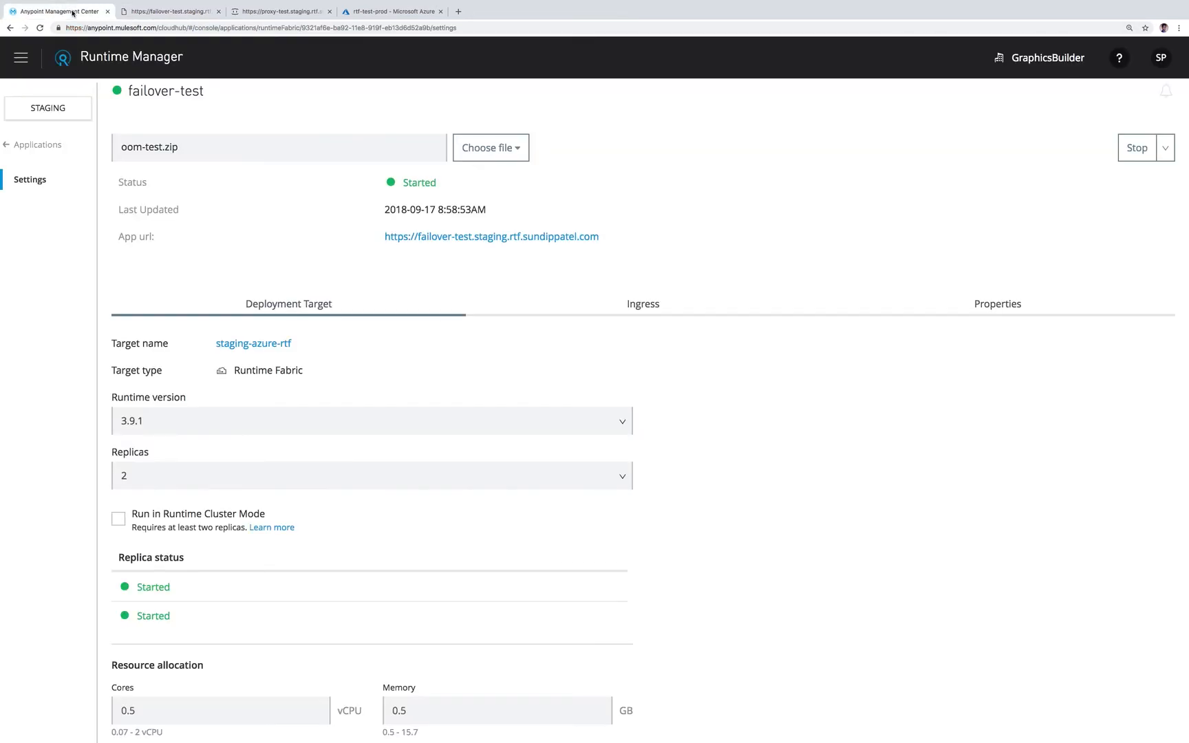
scroll(40, 334, down, 1)
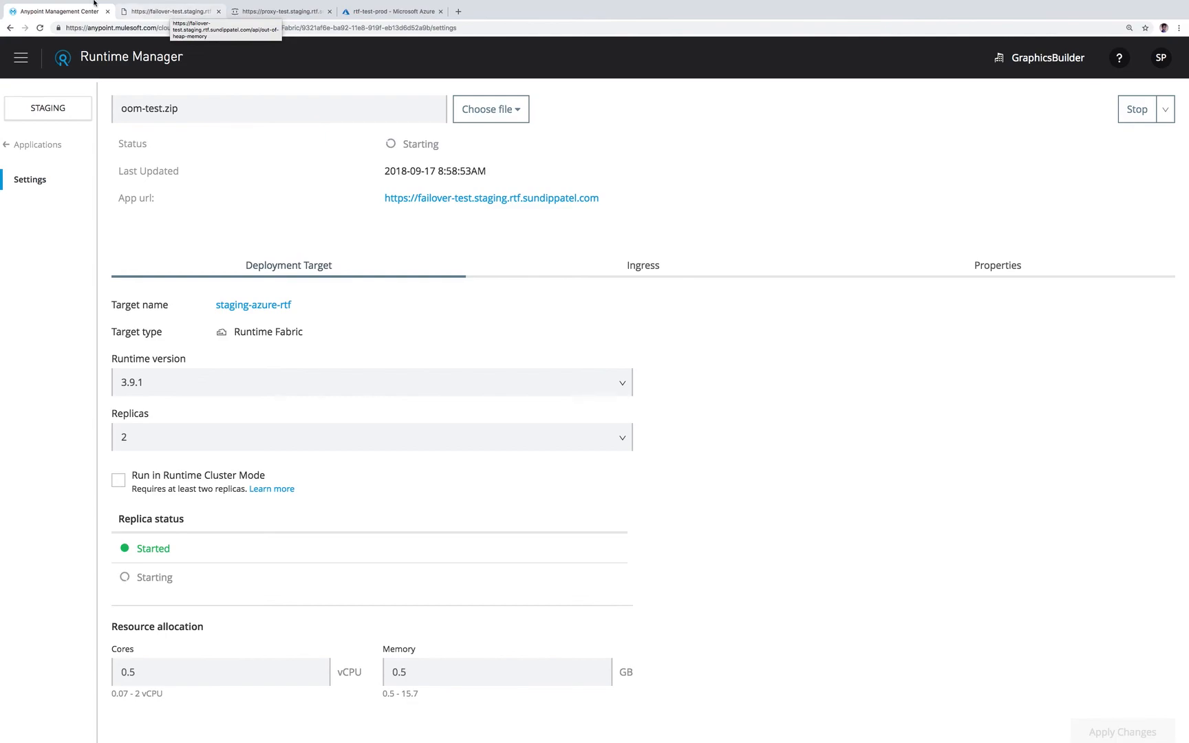
Request failover-test's /api/out-of-heap-memory path repeatedly, and recheck the replica status in Runtime Manager
click(170, 12)
click(199, 29)
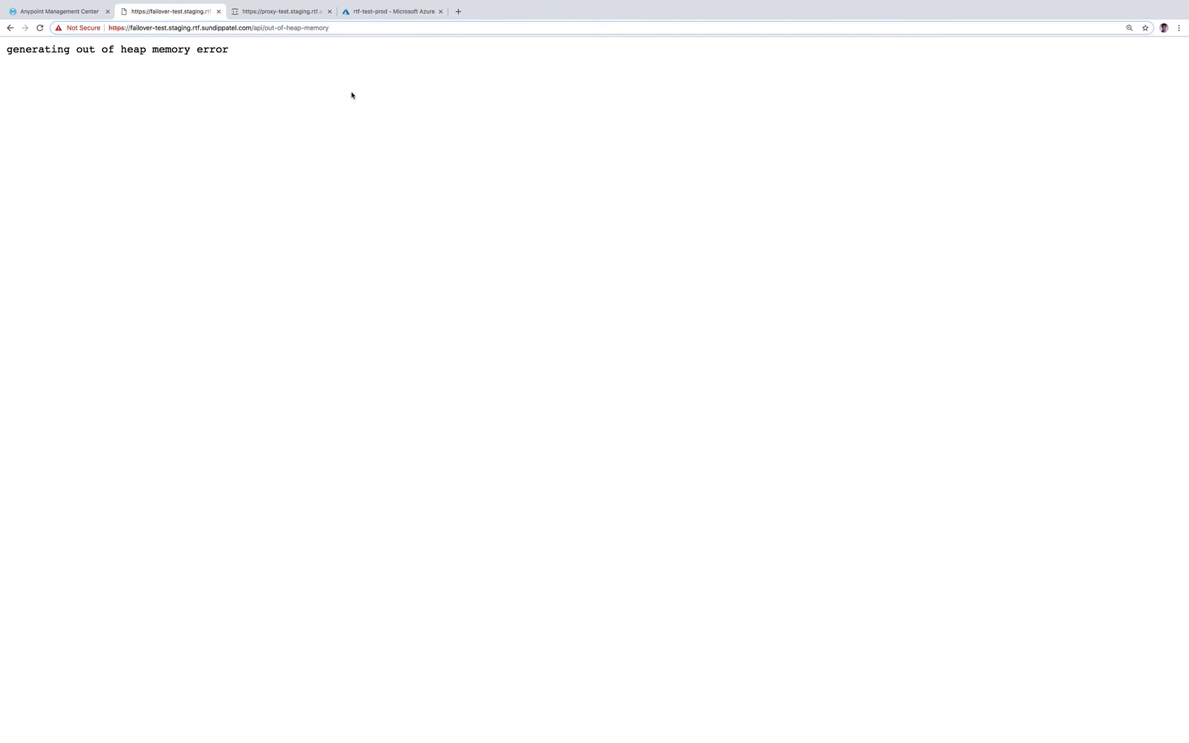
key(Return)
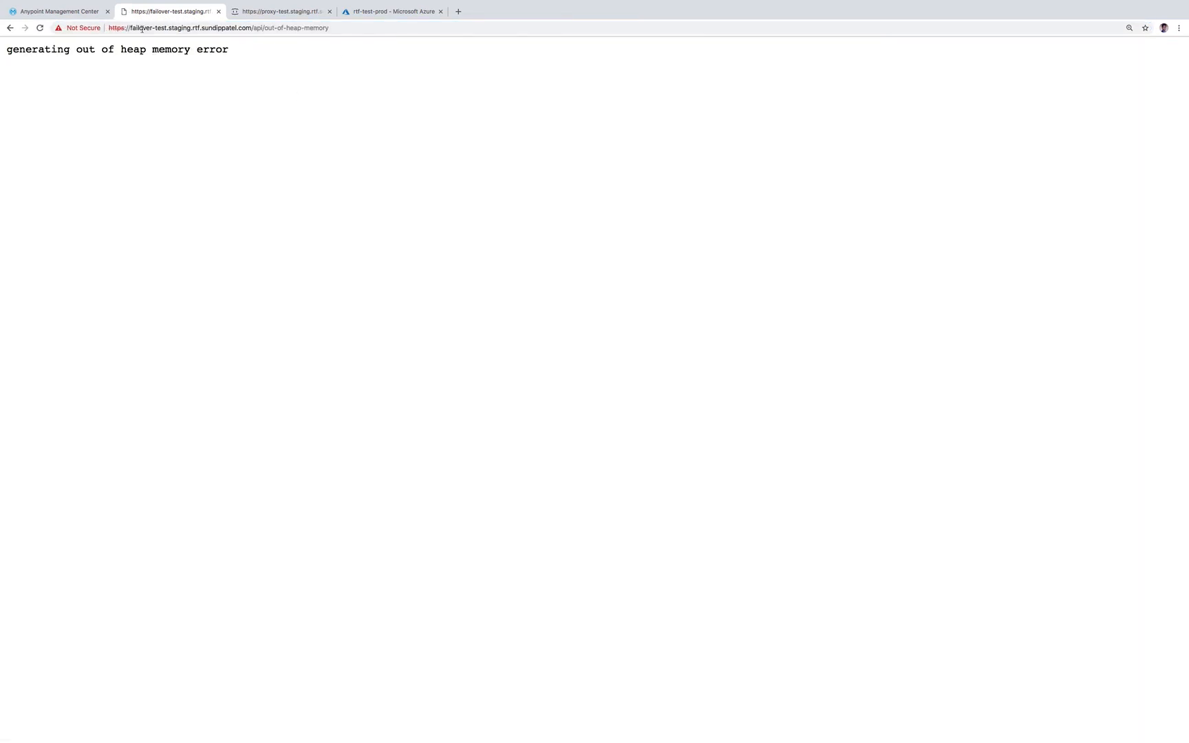
click(135, 27)
click(176, 28)
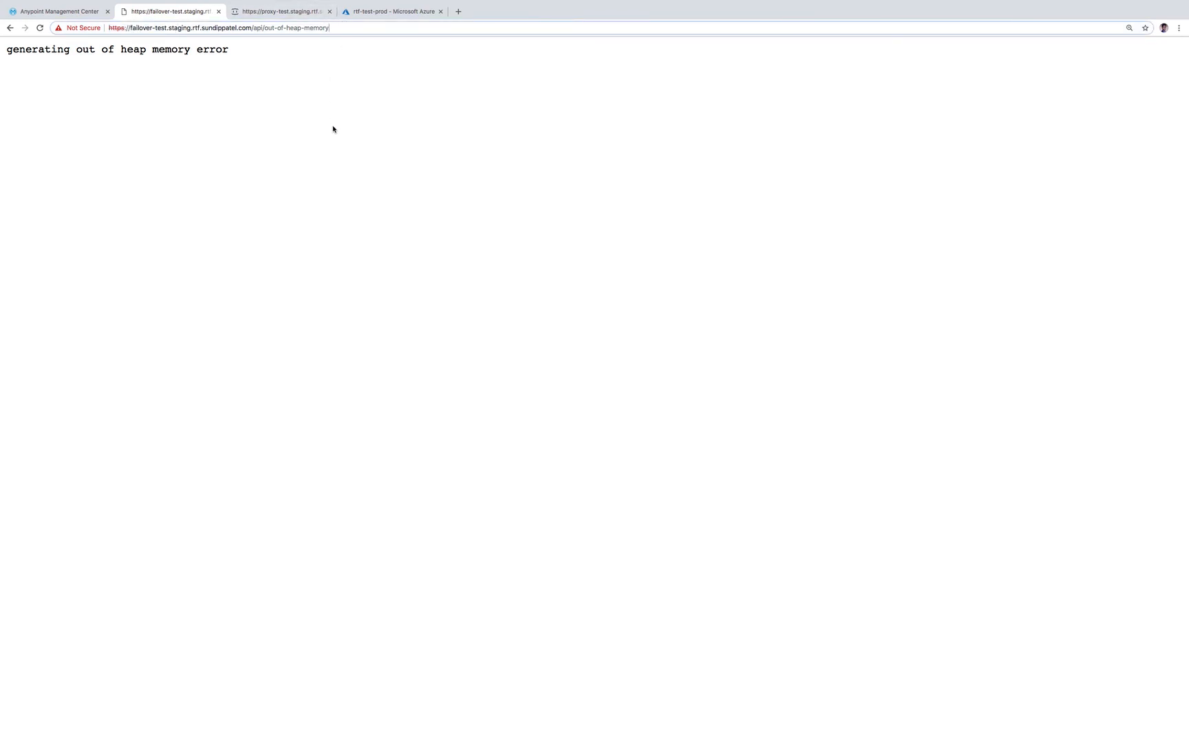
key(Return)
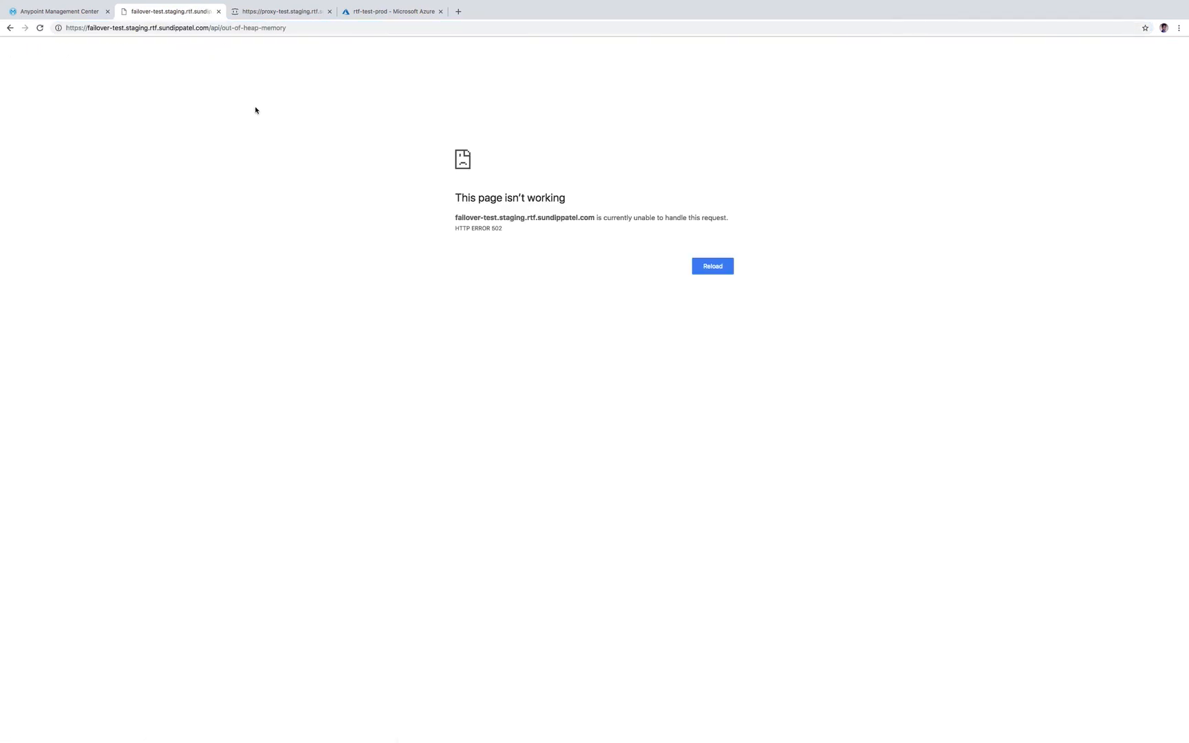
click(67, 12)
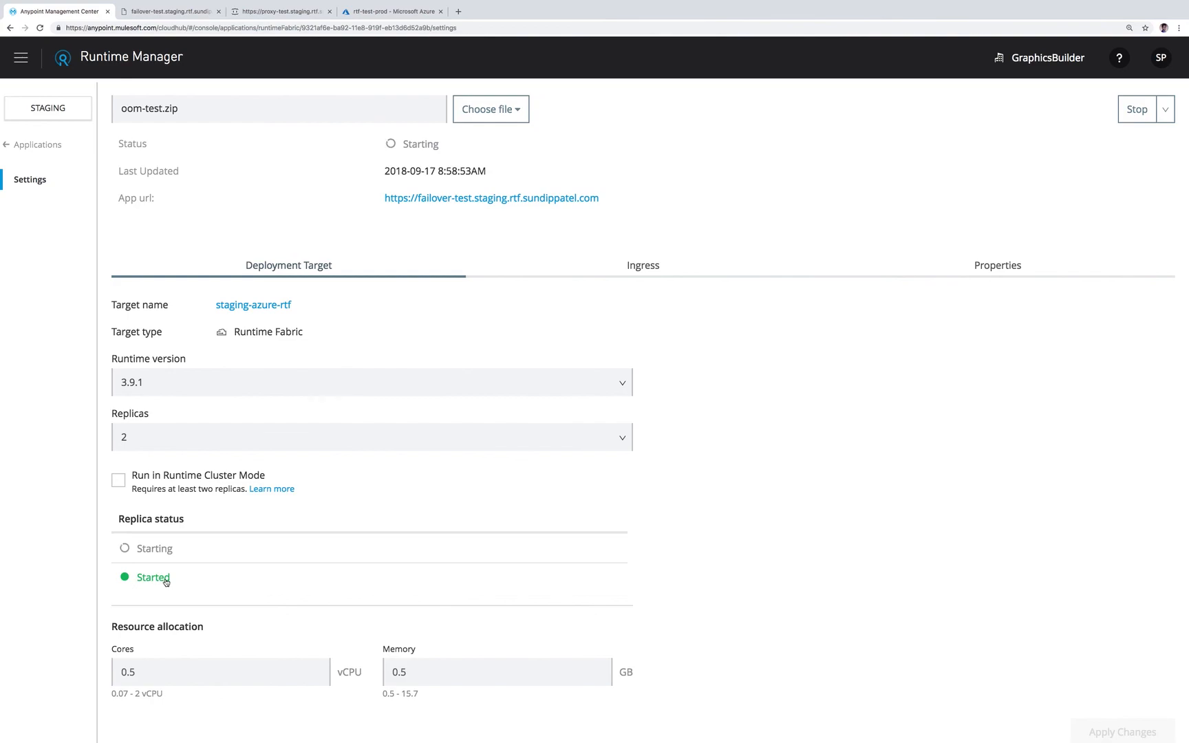
Load the failover-test app URL without the /api/out-of-heap-memory path, and check the application and replica status in Runtime Manager
click(159, 19)
click(226, 29)
click(213, 28)
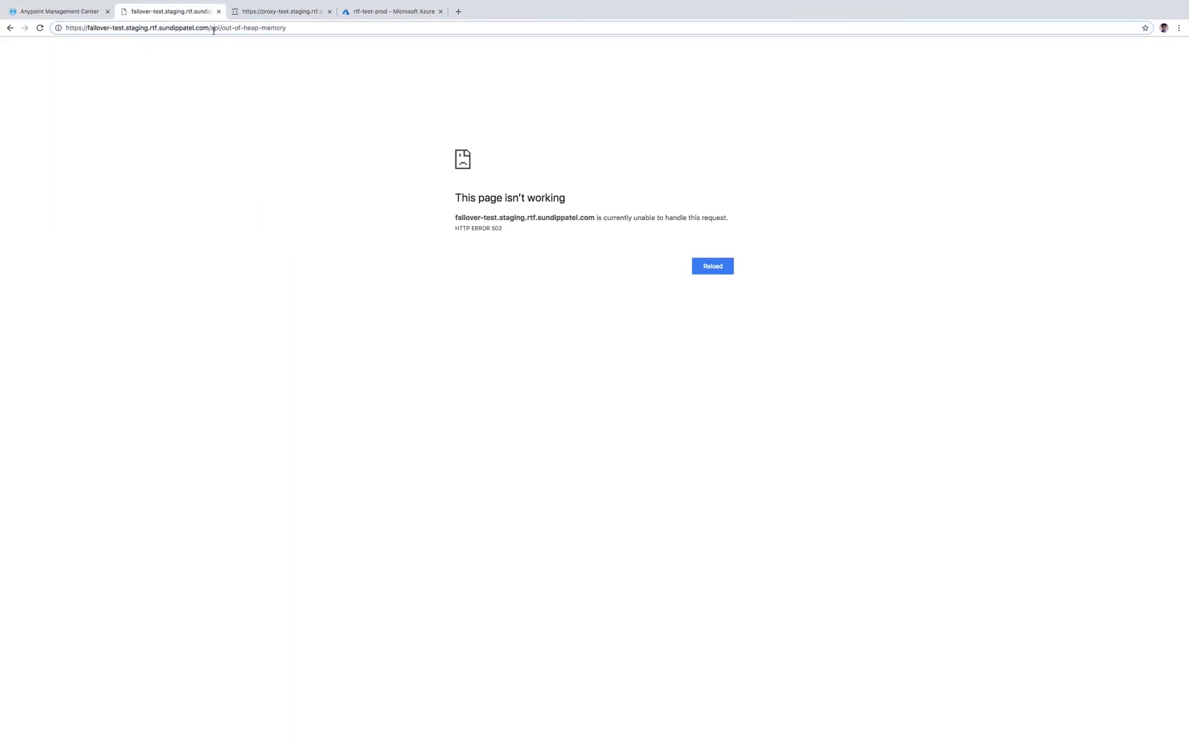
drag(212, 28, 289, 28)
key(BackSpace)
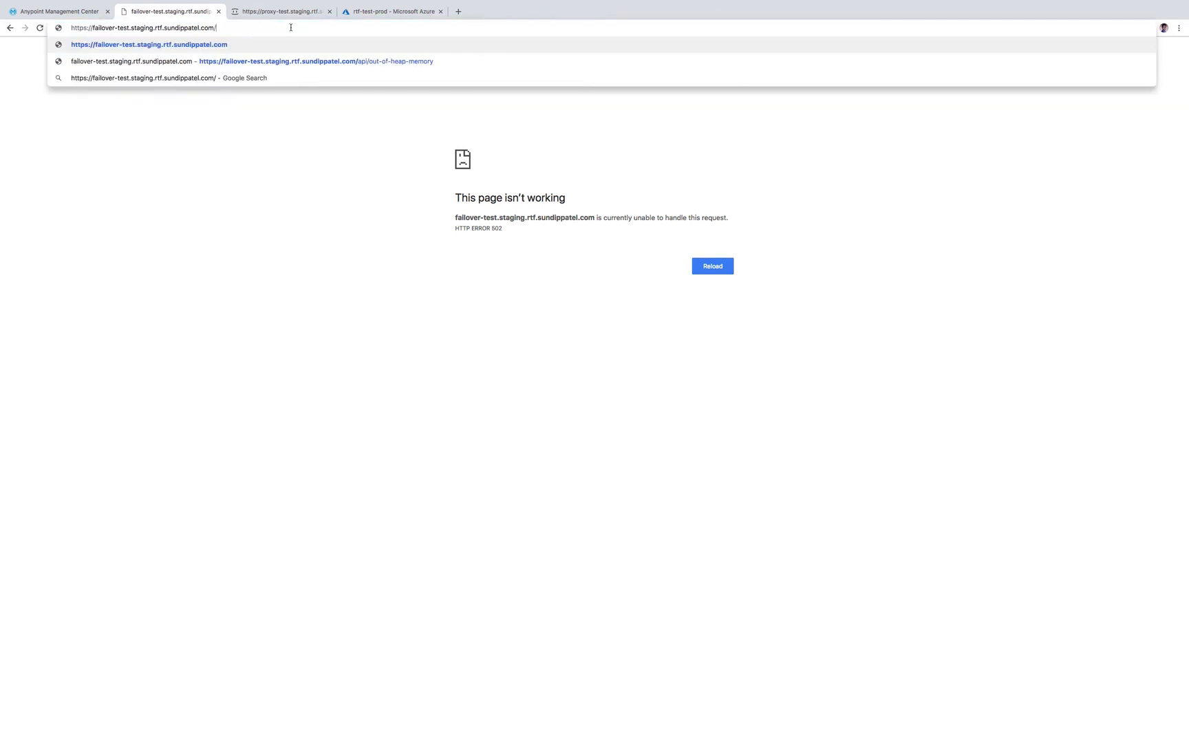
key(Return)
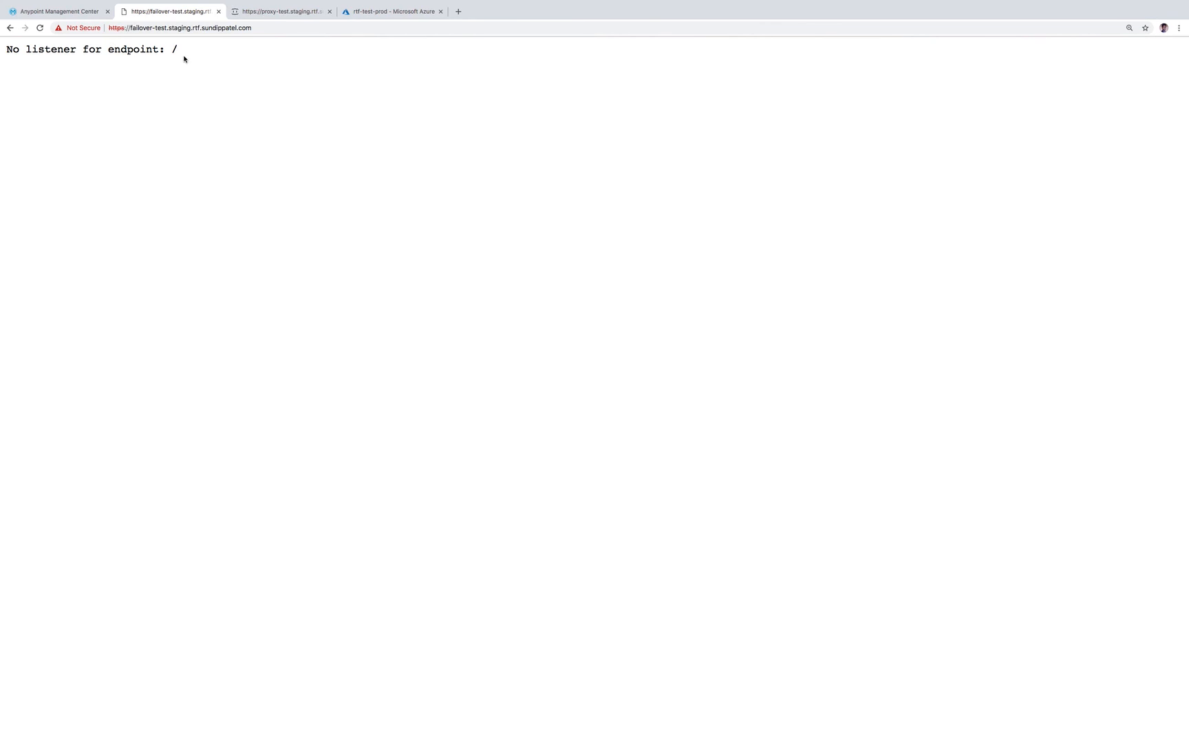
click(67, 10)
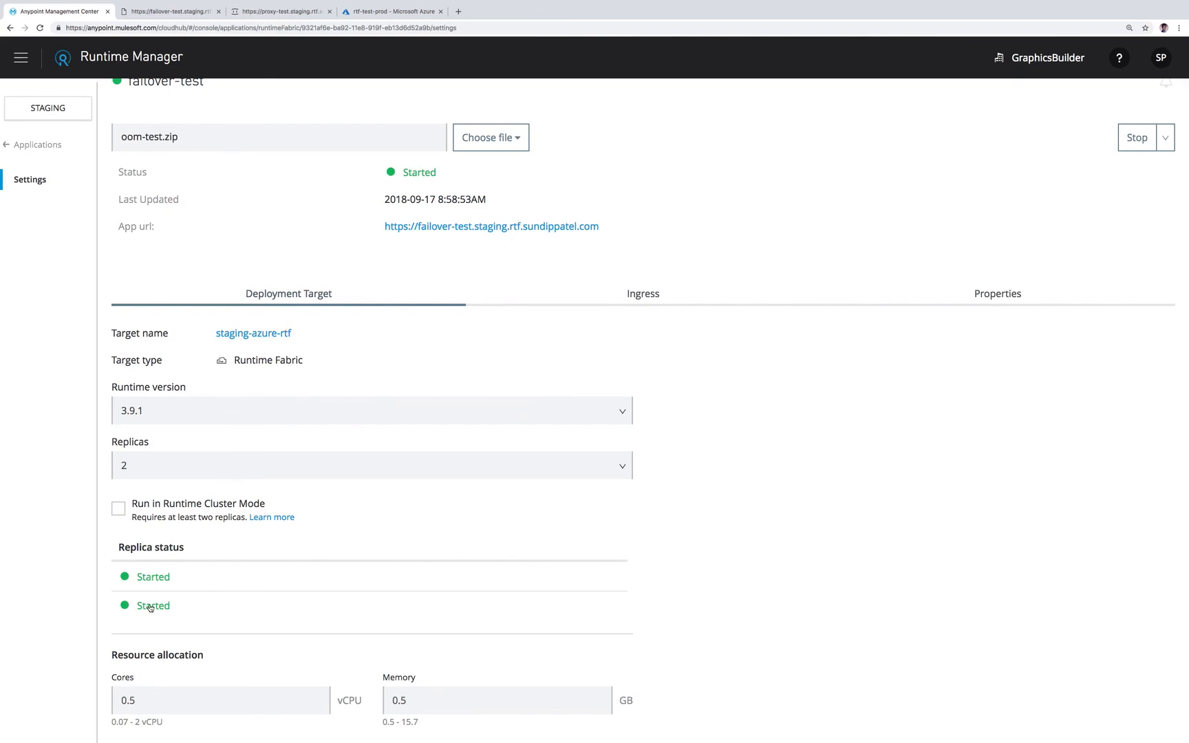
scroll(254, 451, up, 1)
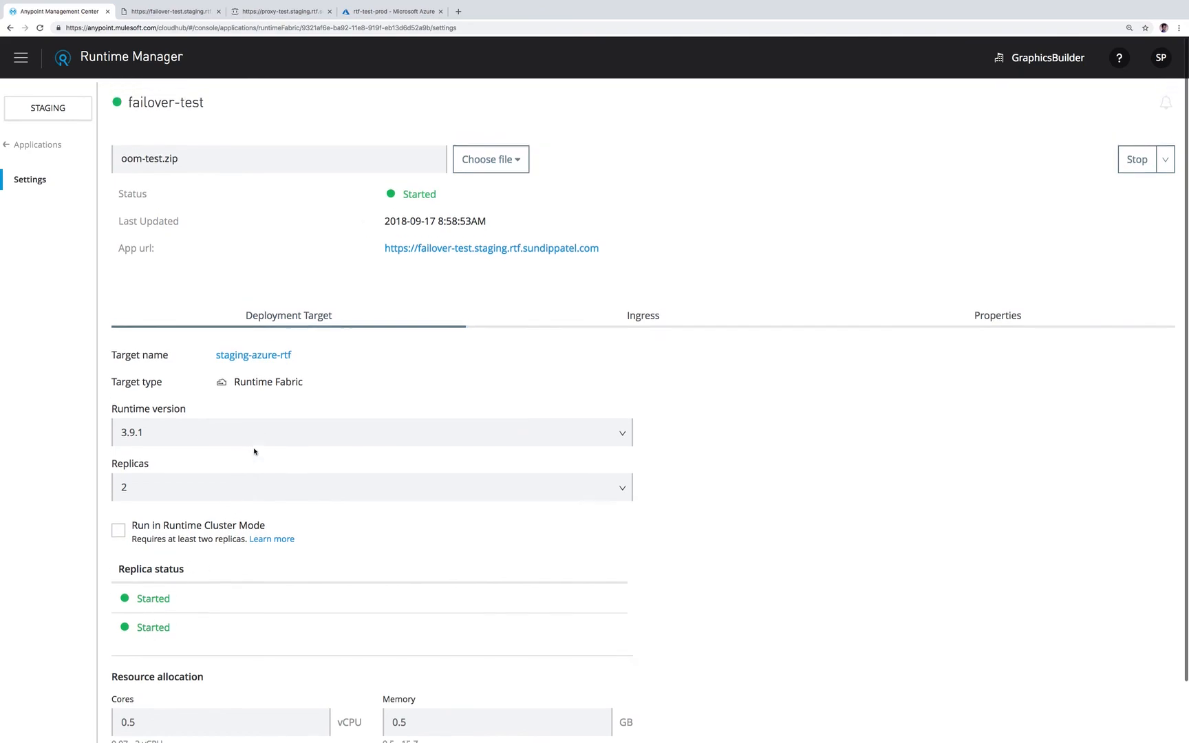